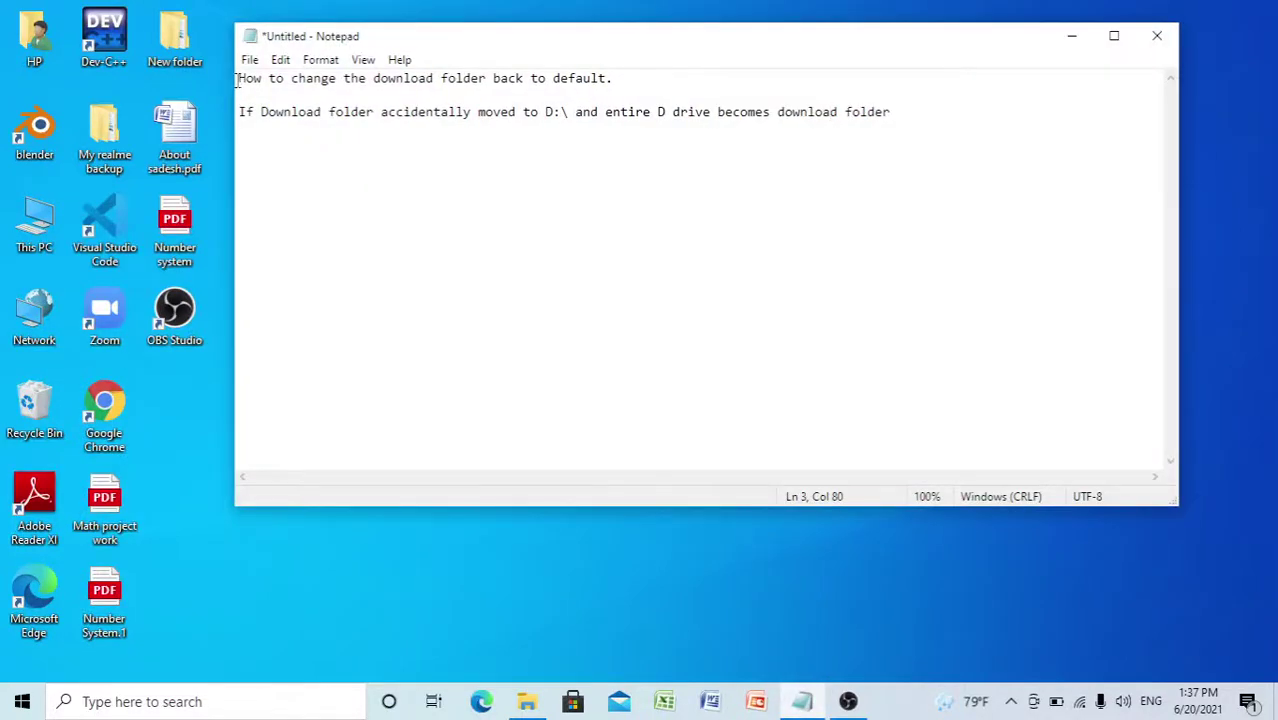
Highlight the note text in Notepad, minimize the window, and open File Explorer through a search for "file explorer"
drag(237, 80, 895, 128)
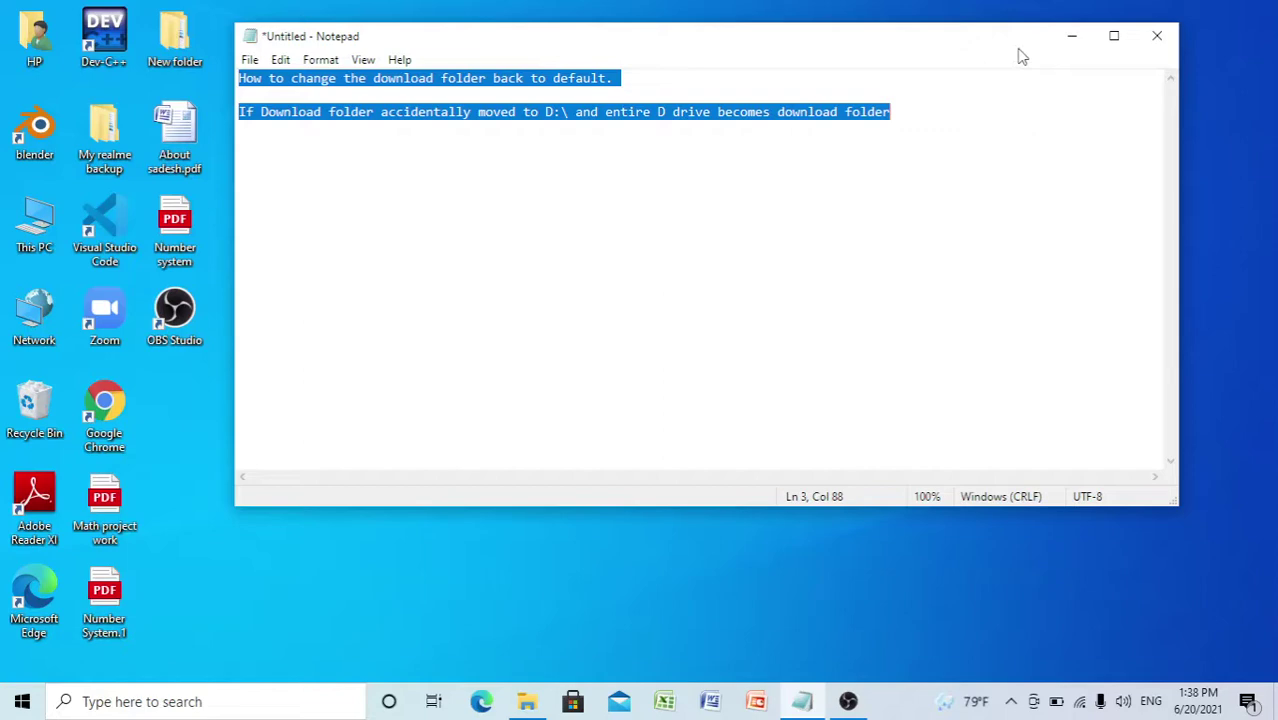
click(1062, 38)
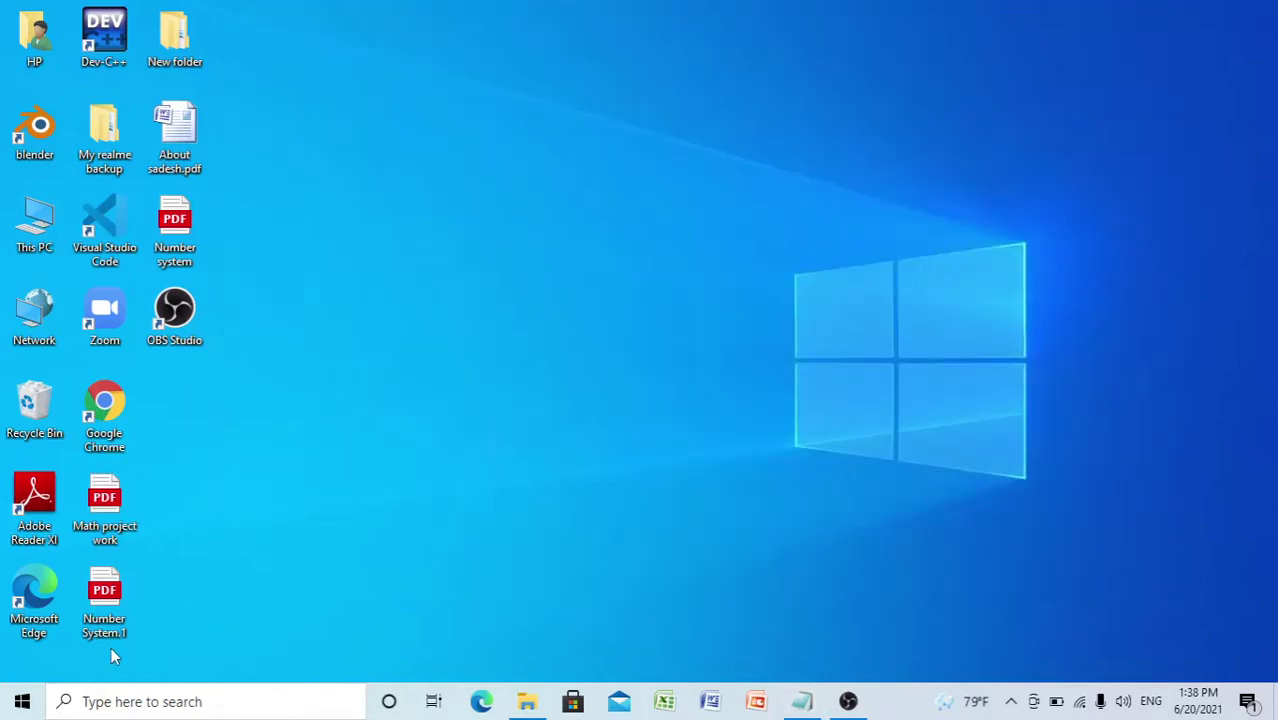
click(22, 701)
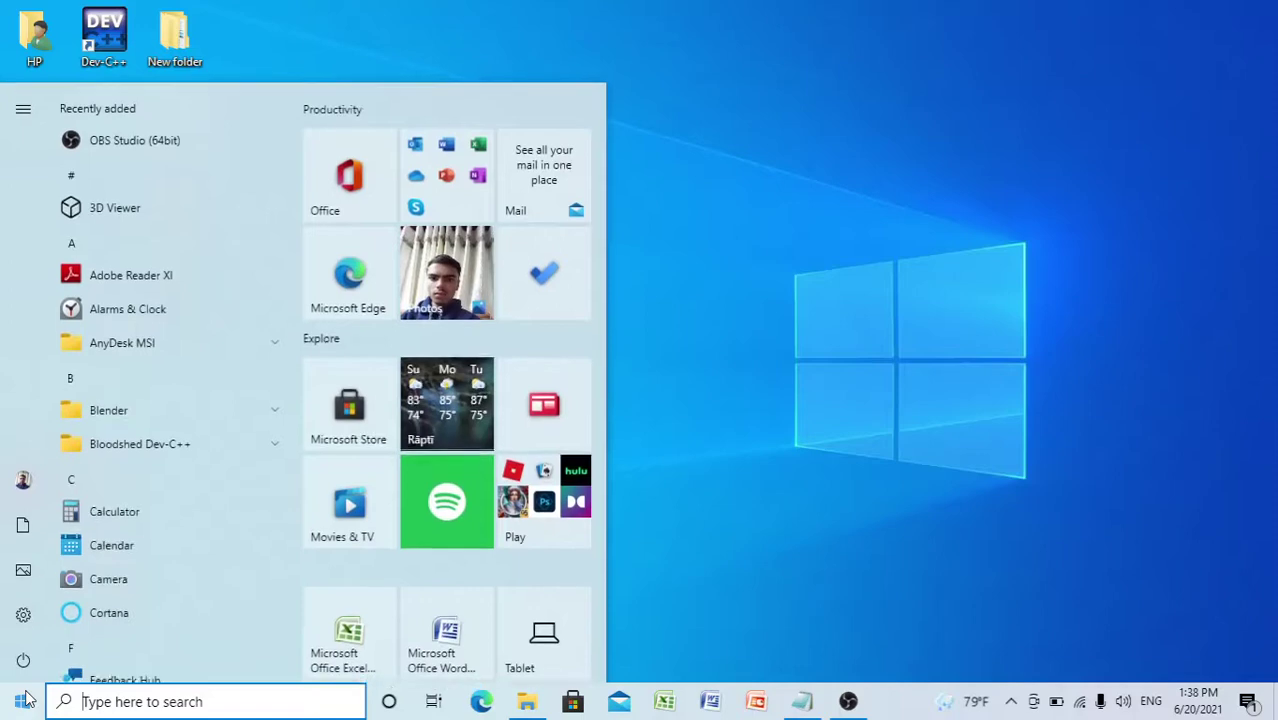
text(file e)
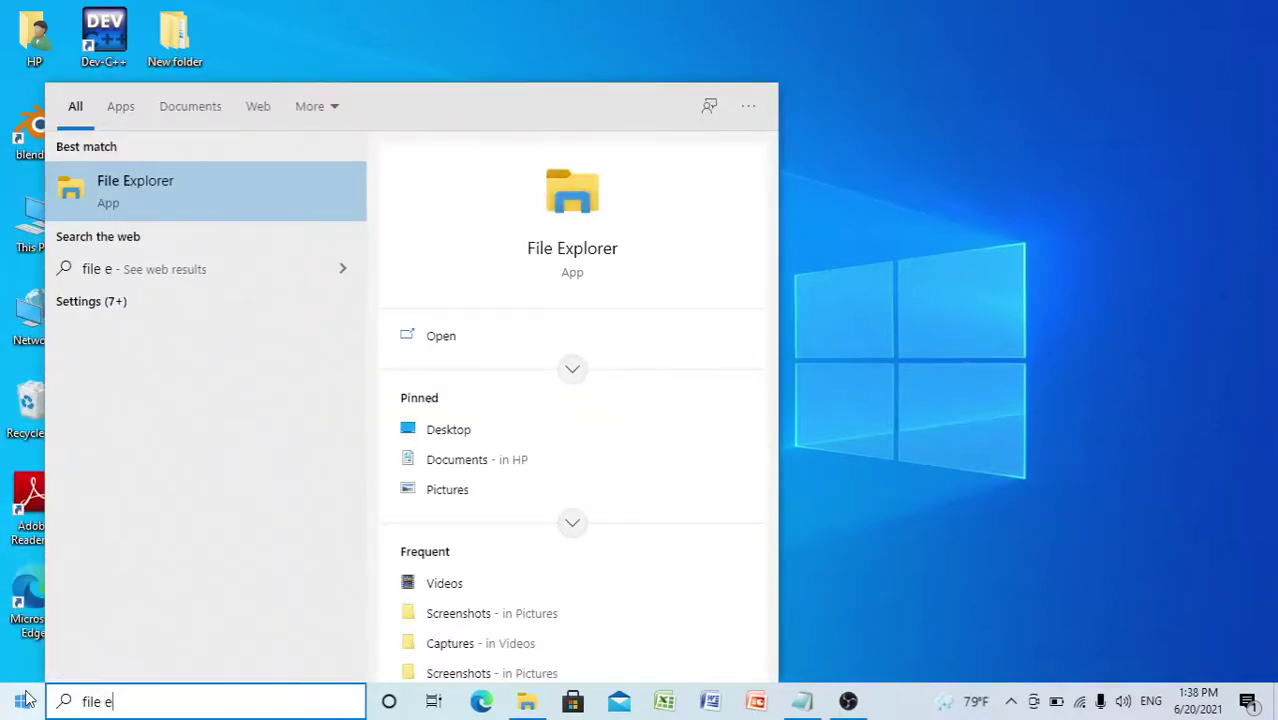
text(xplorer)
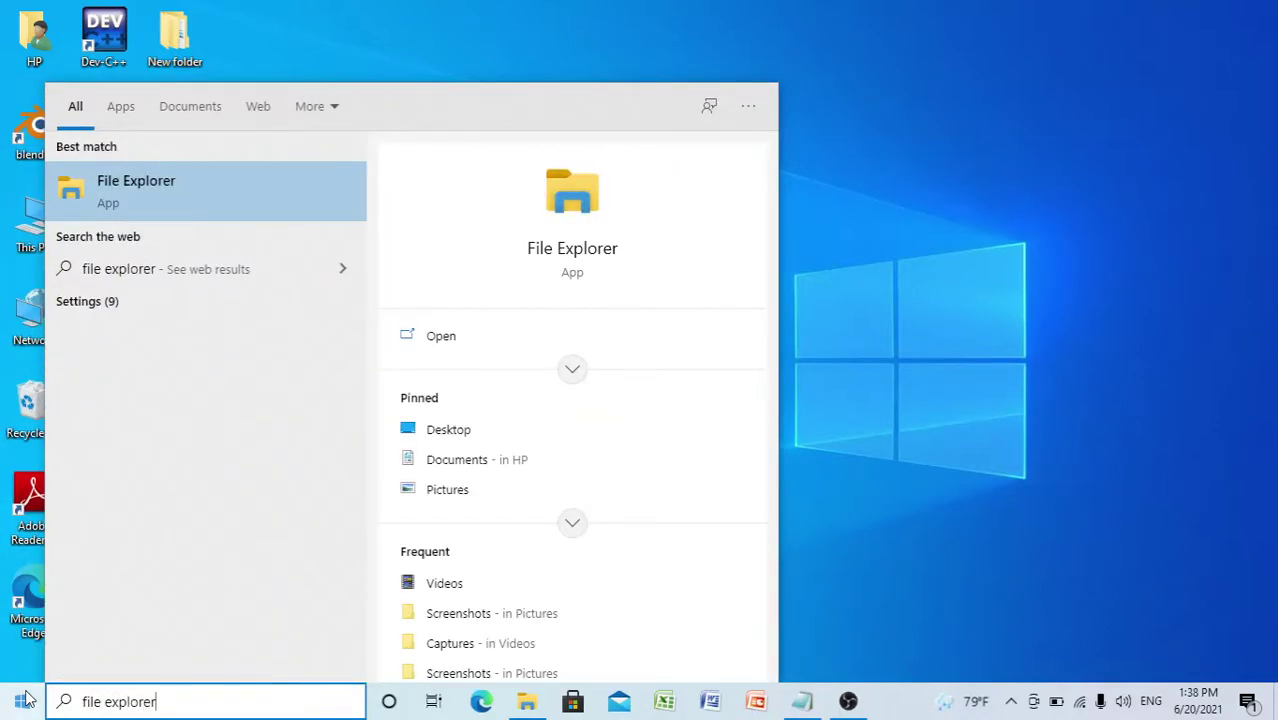
click(242, 216)
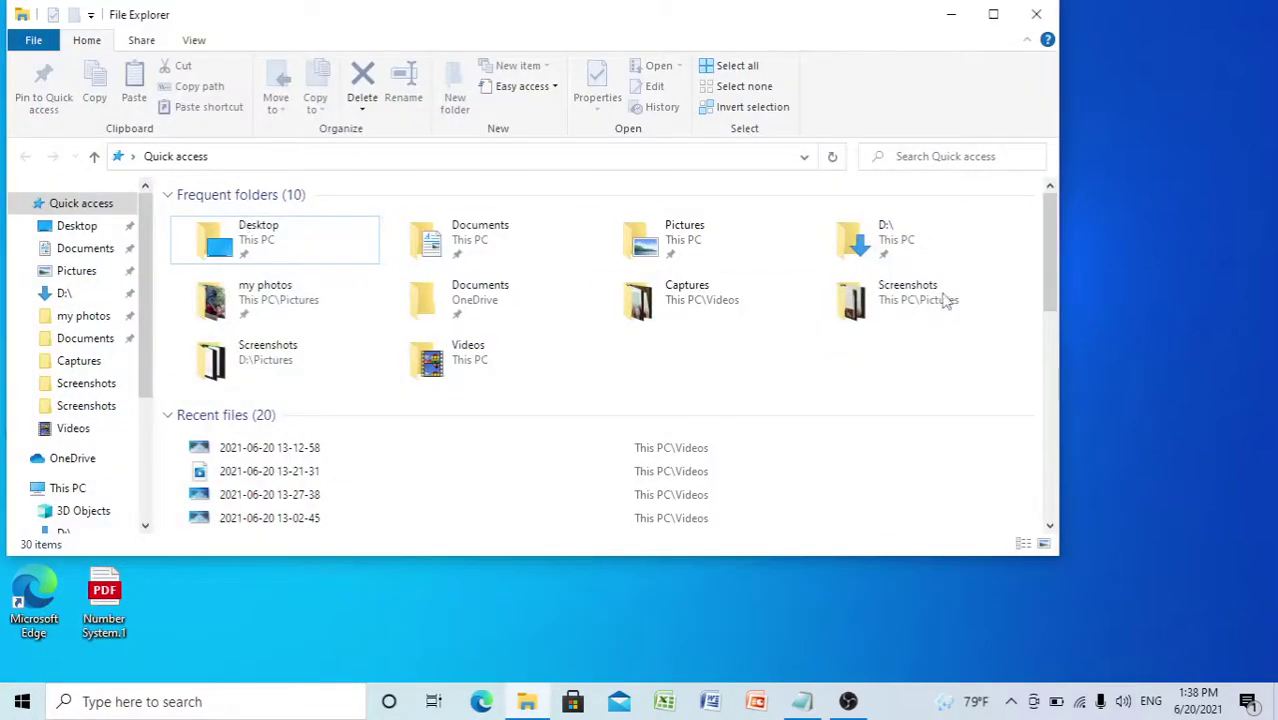
Check the contents of the D:\ download folder from Quick access, and open the location settings in its properties
double_click(914, 245)
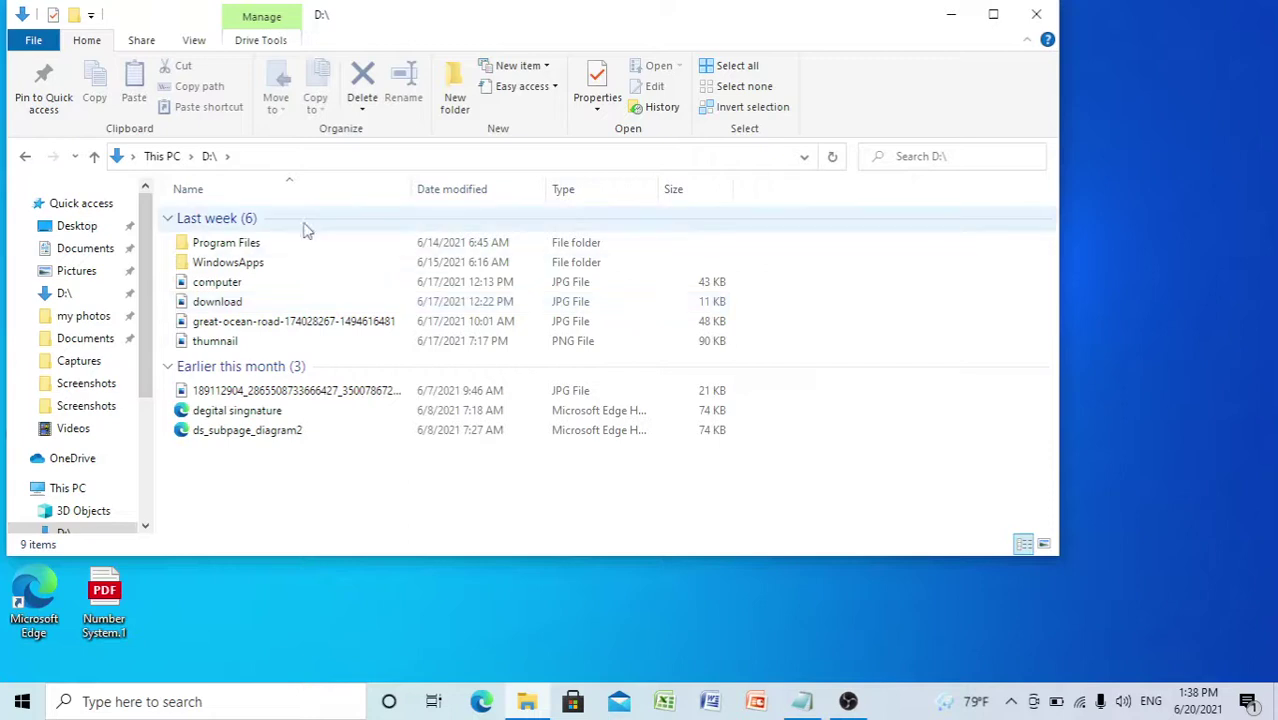
click(24, 163)
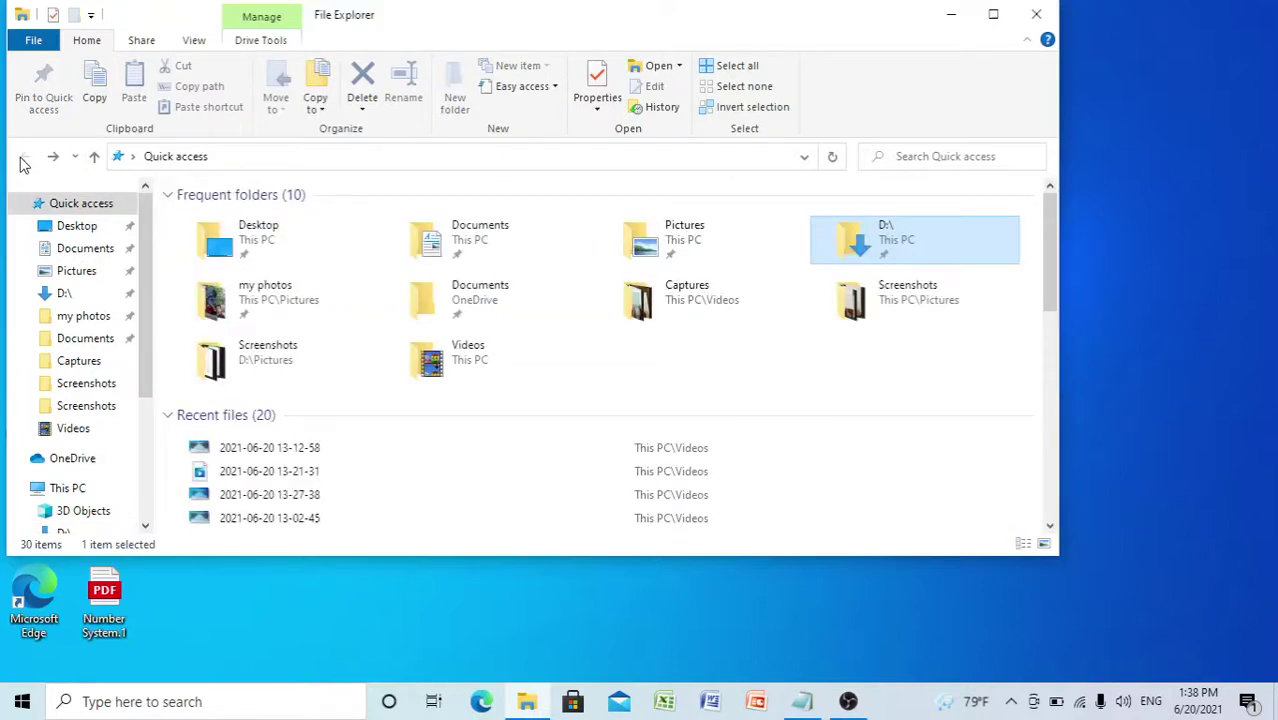
right_click(863, 242)
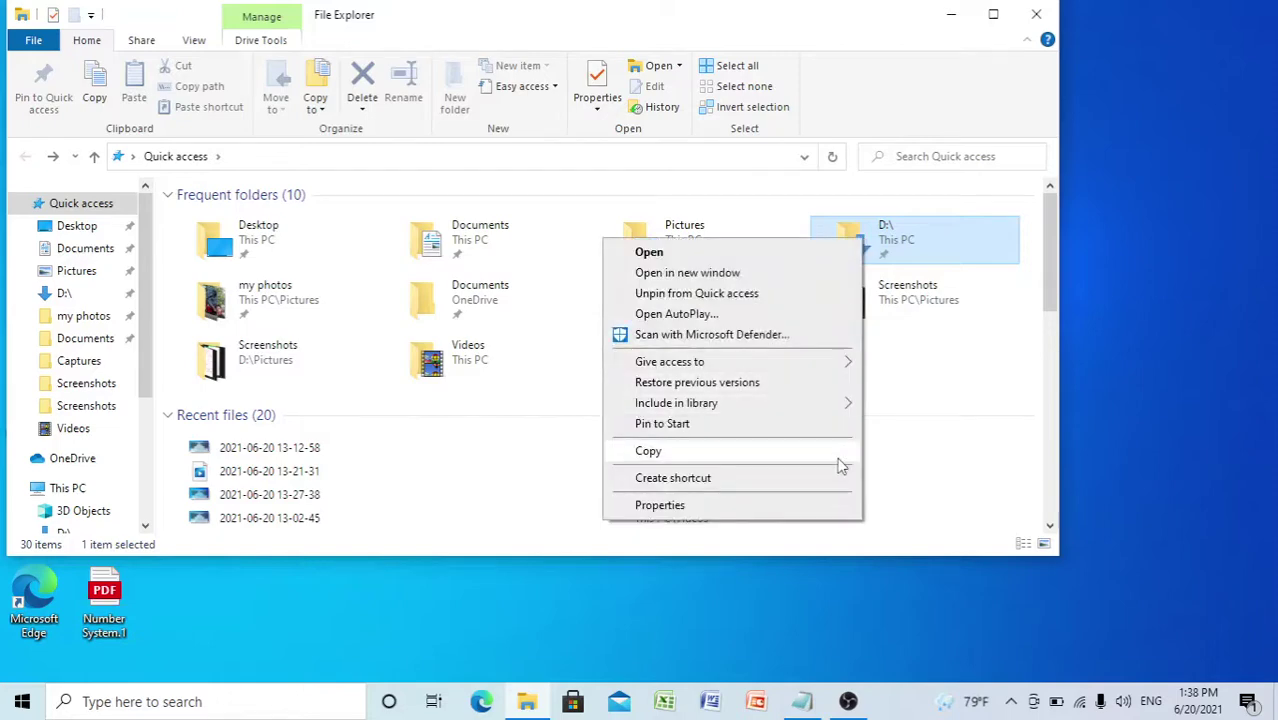
click(660, 505)
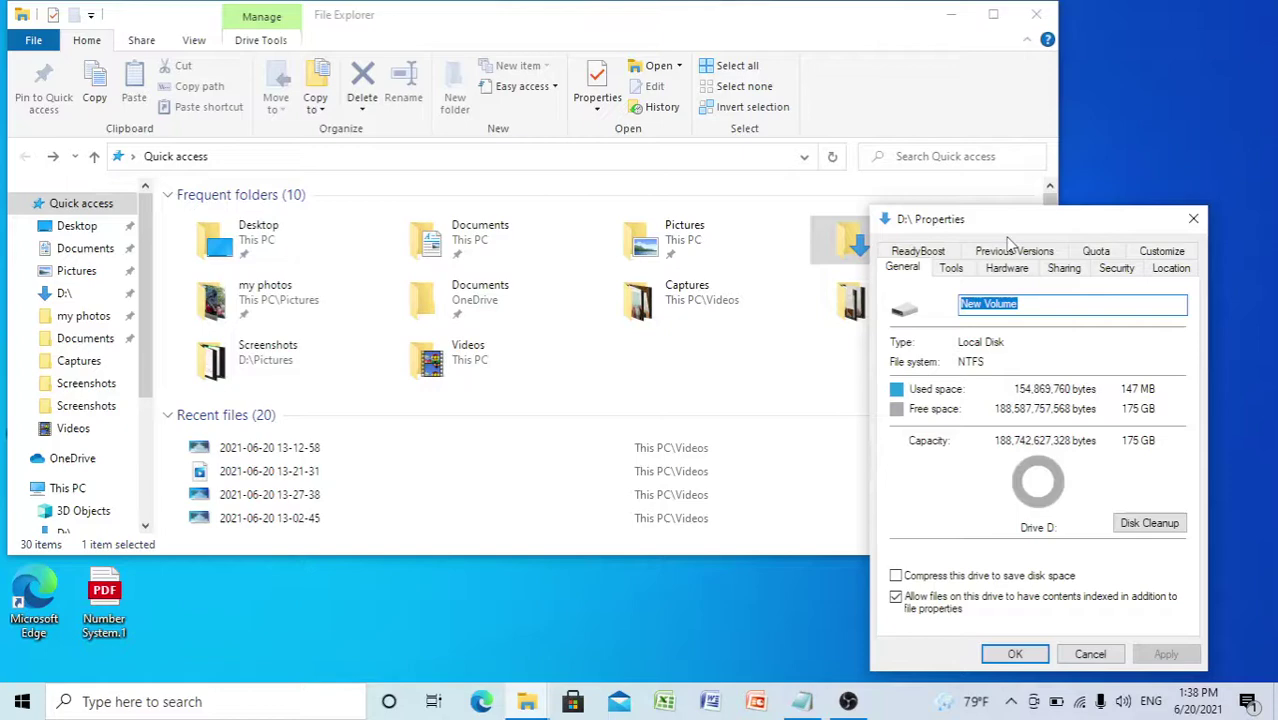
drag(1013, 231, 823, 200)
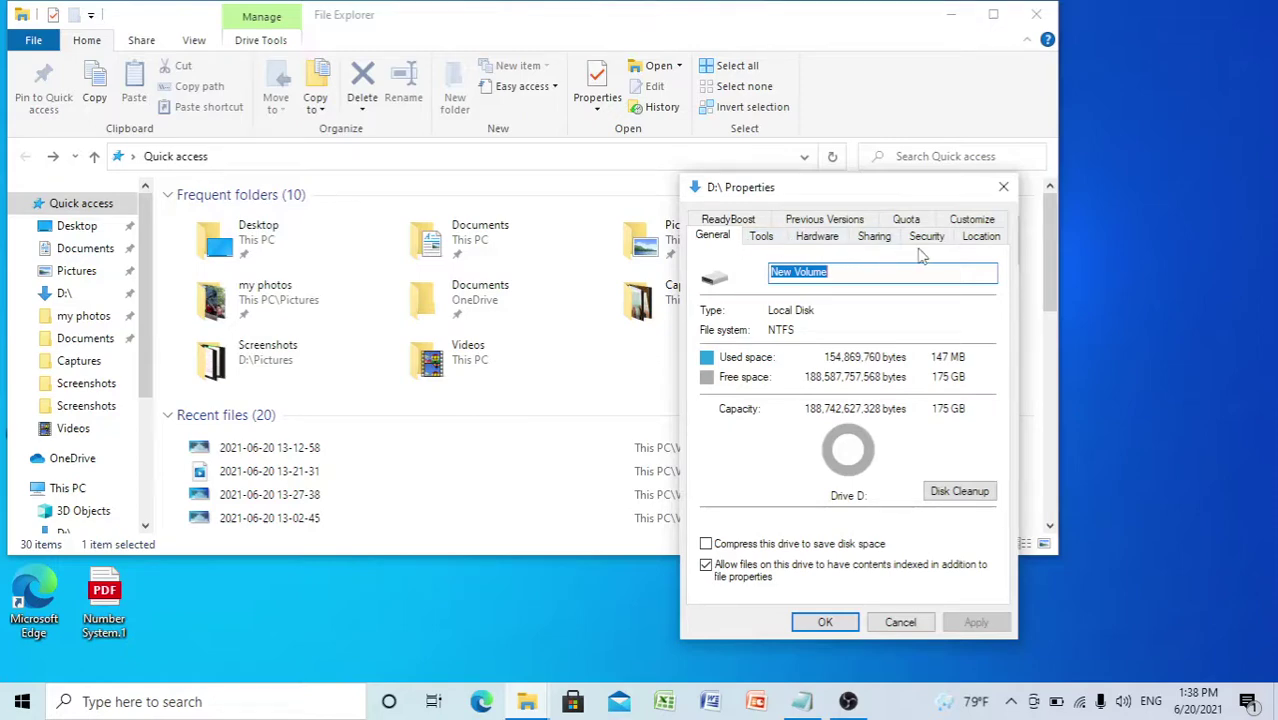
click(988, 240)
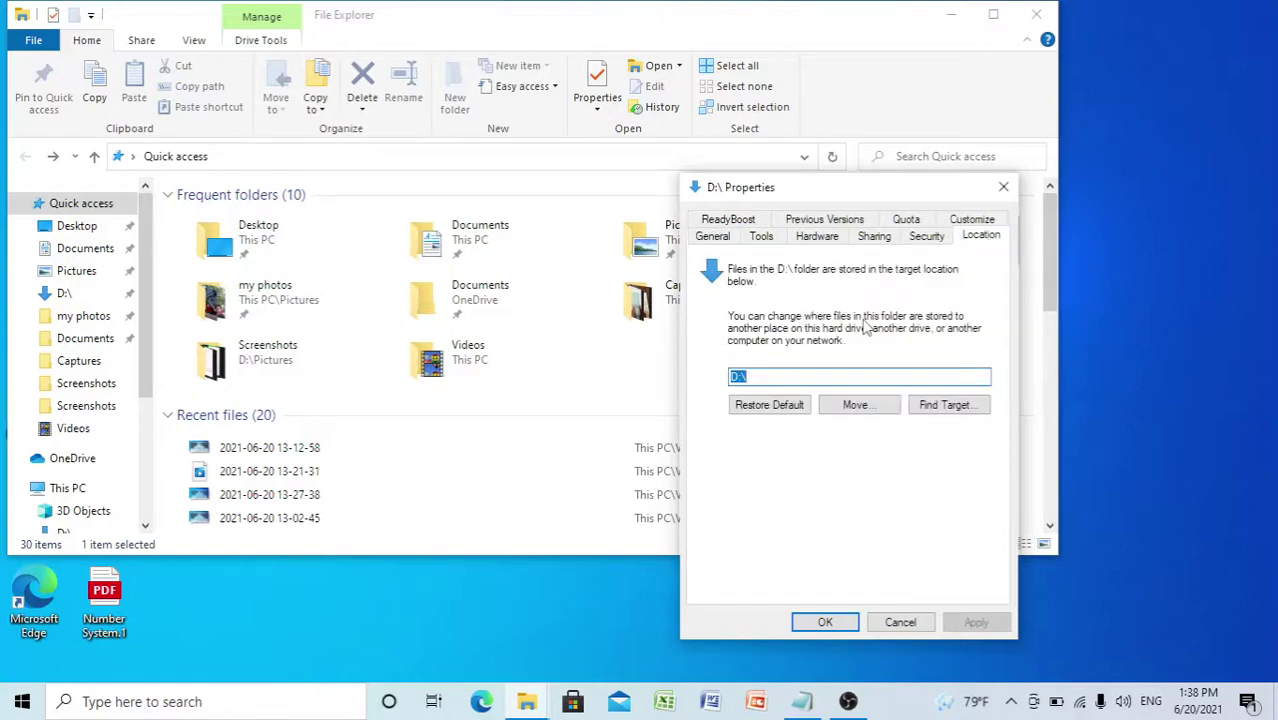
Restore the folder's default location C:\Users\HP\Downloads, creating the missing folder and declining to move the files from D:\
click(777, 410)
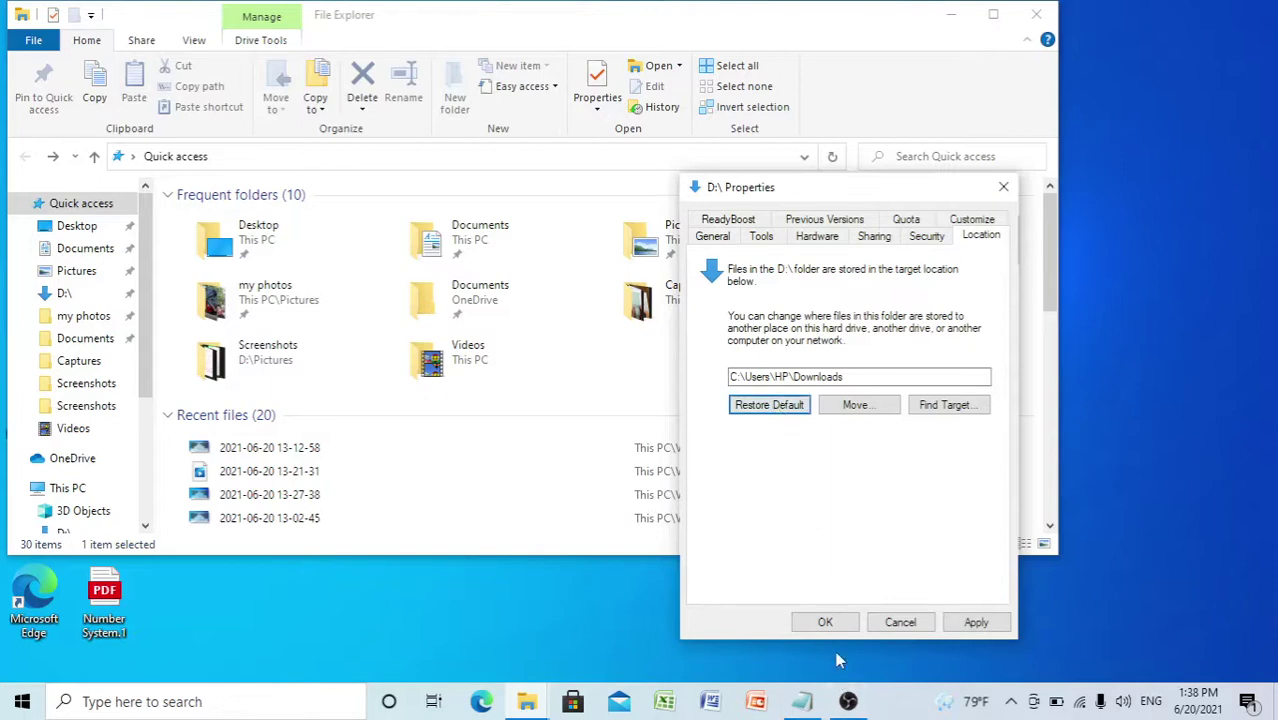
click(826, 622)
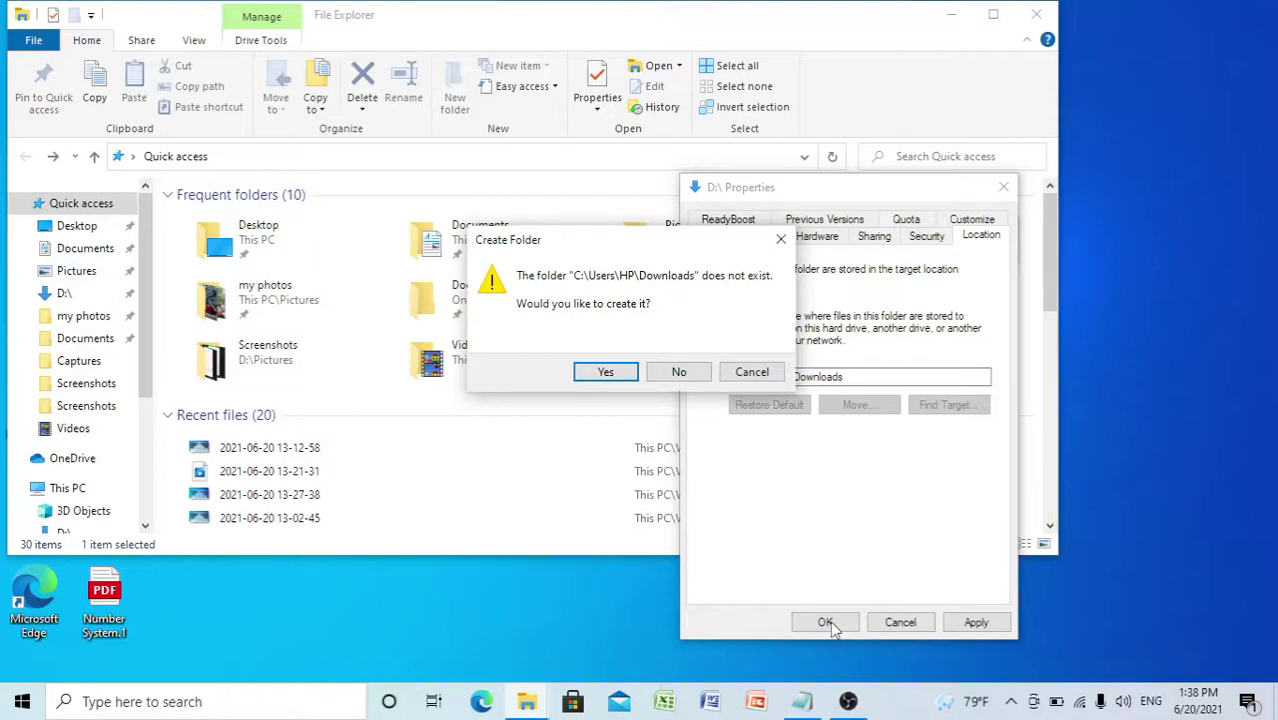
click(610, 373)
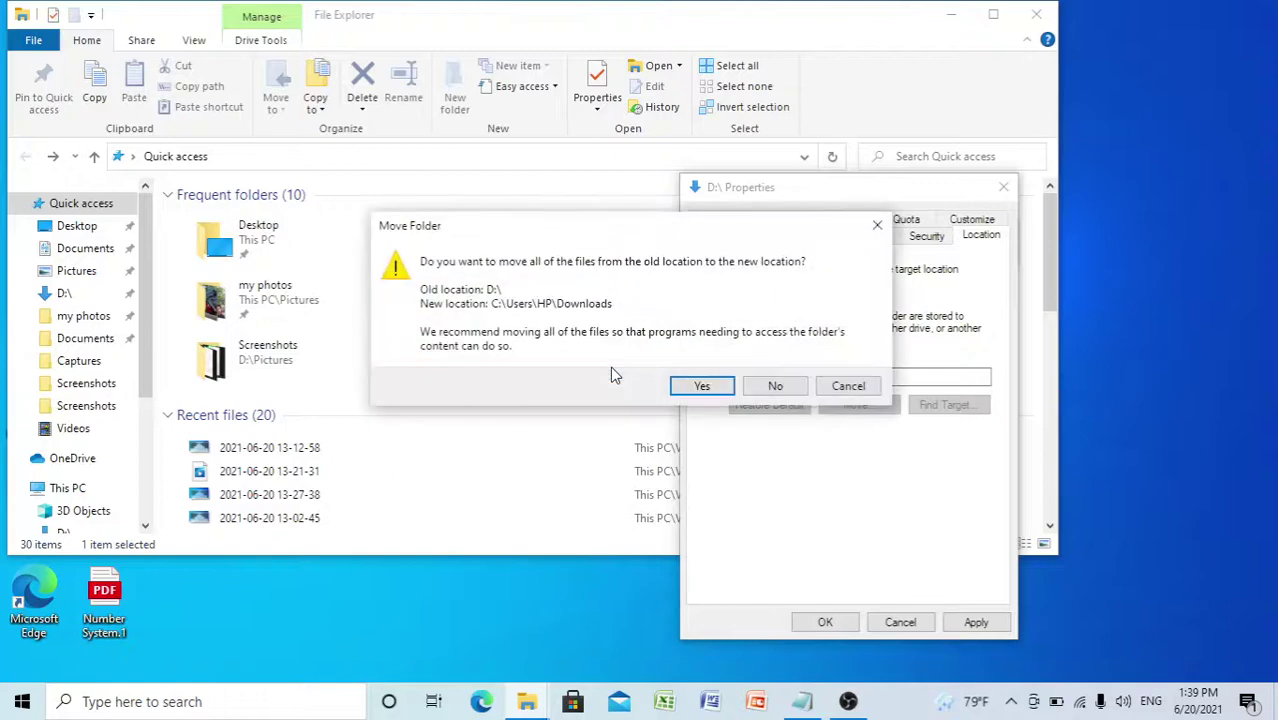
click(779, 386)
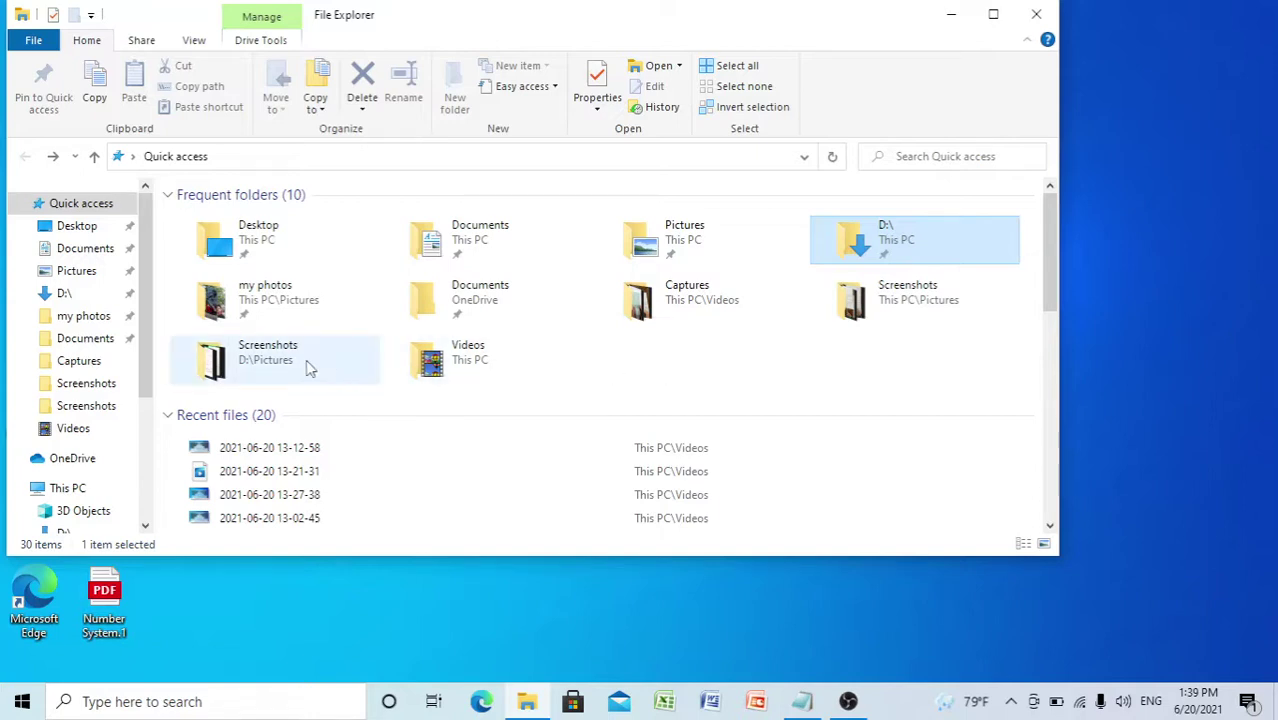
Browse to C:\Users\HP and look for the Downloads folder
scroll(50, 432, down, 1)
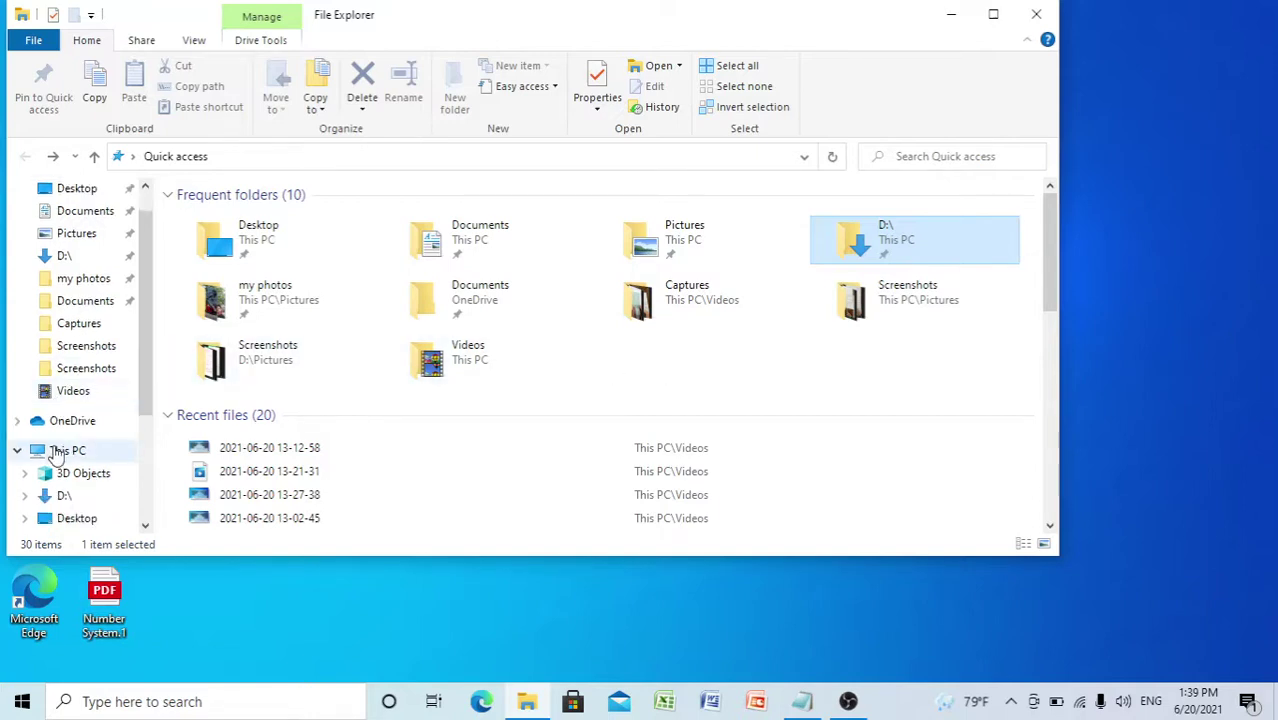
click(60, 451)
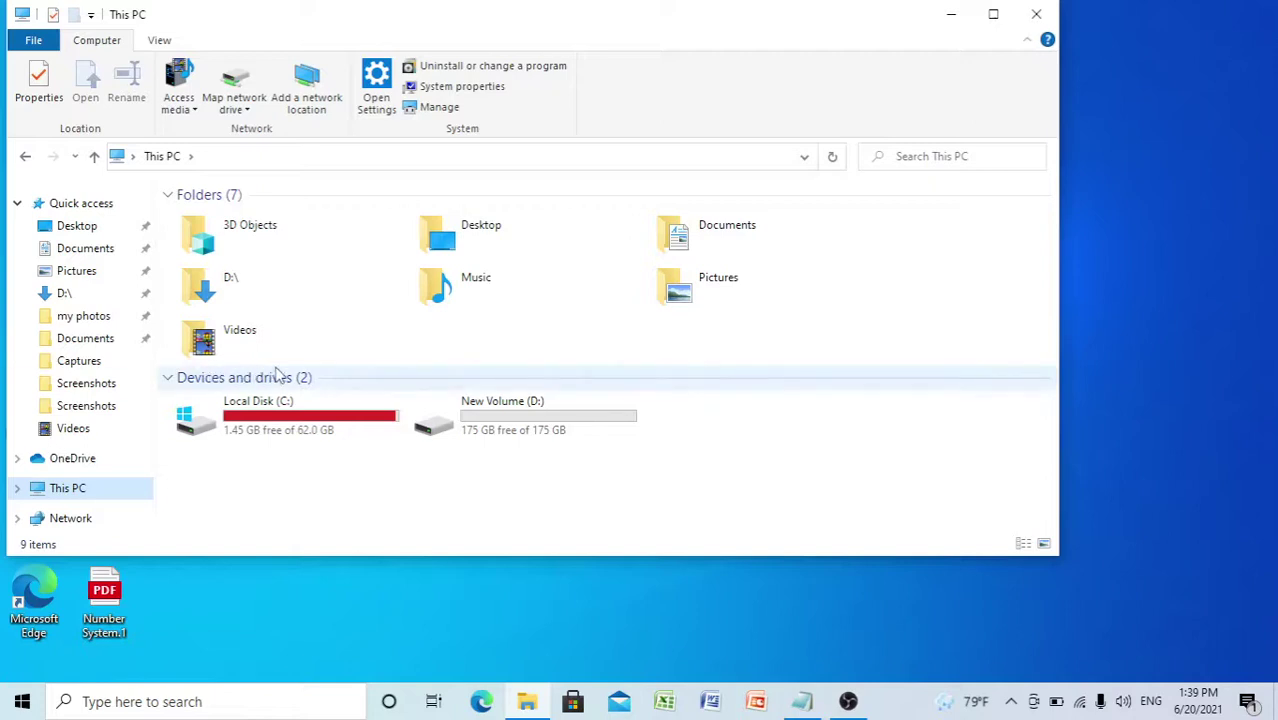
double_click(323, 423)
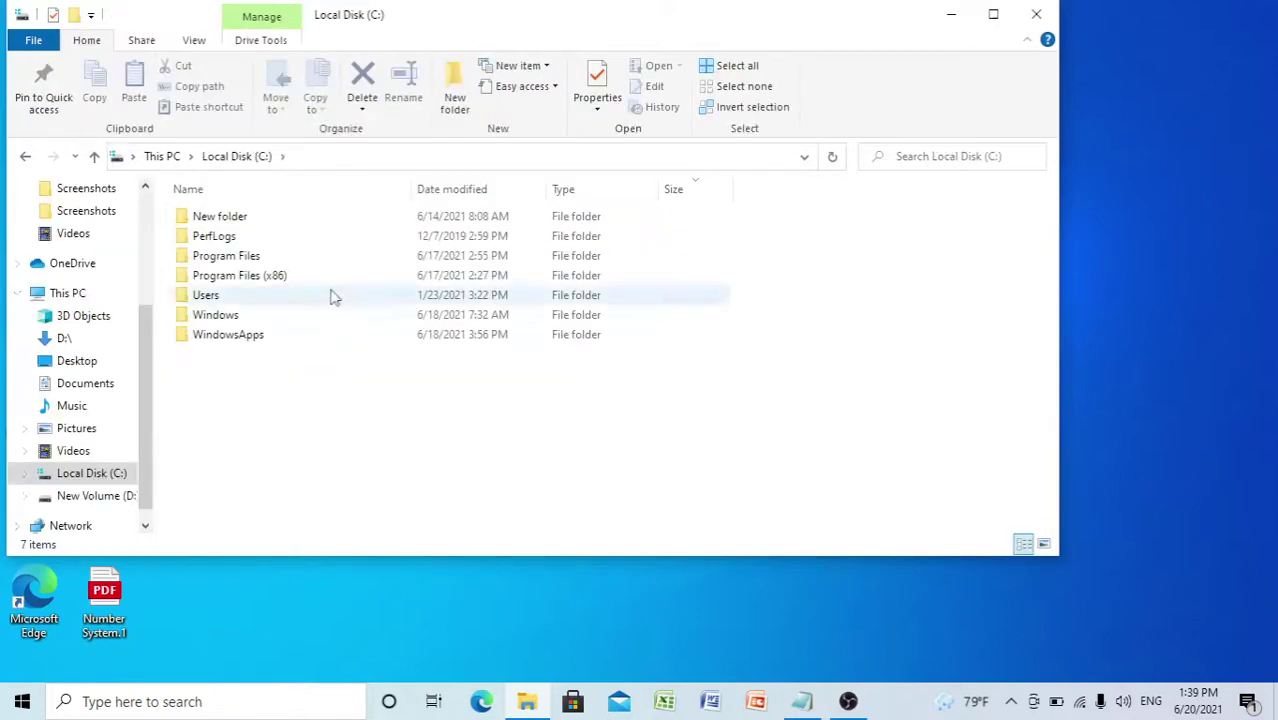
mouse_move(311, 302)
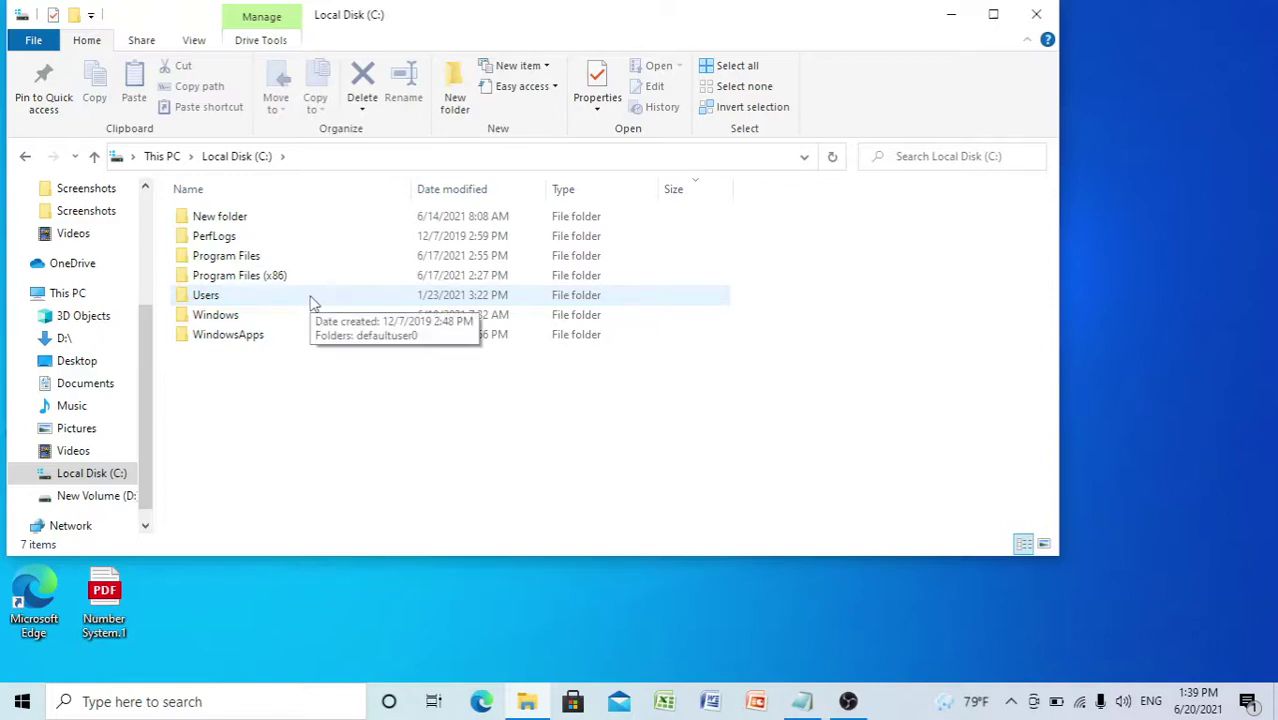
double_click(311, 302)
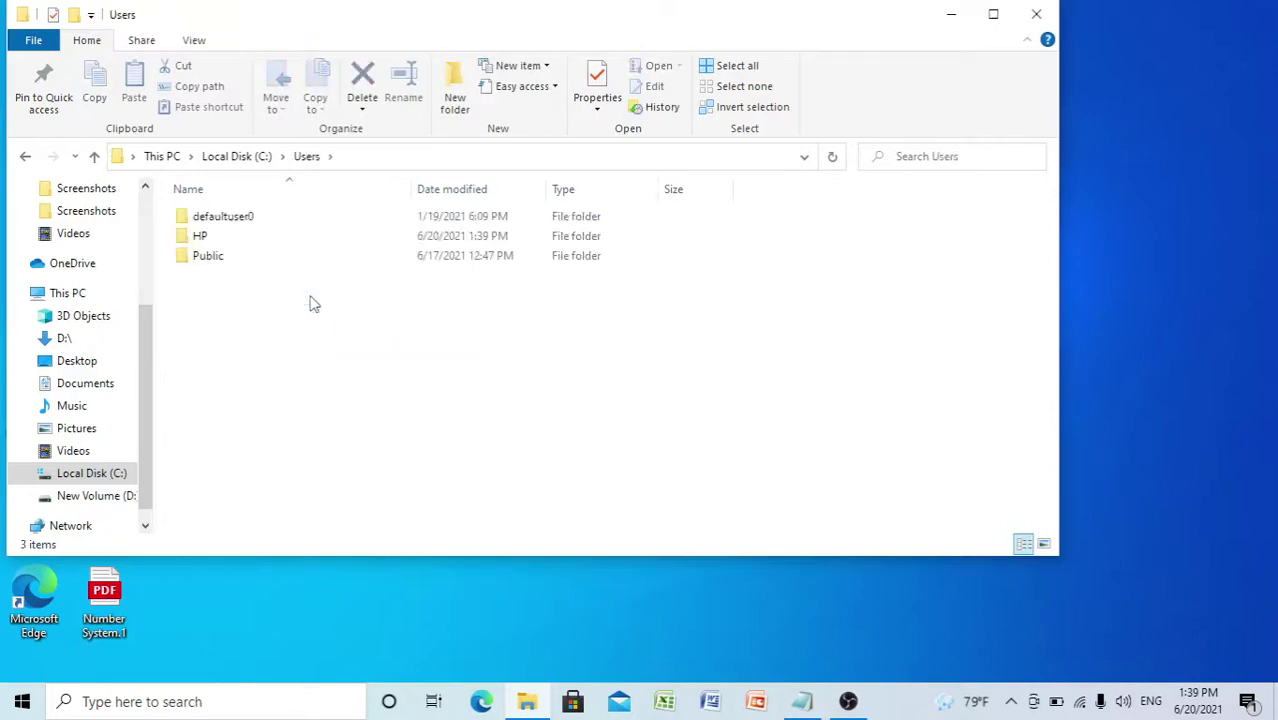
mouse_move(243, 238)
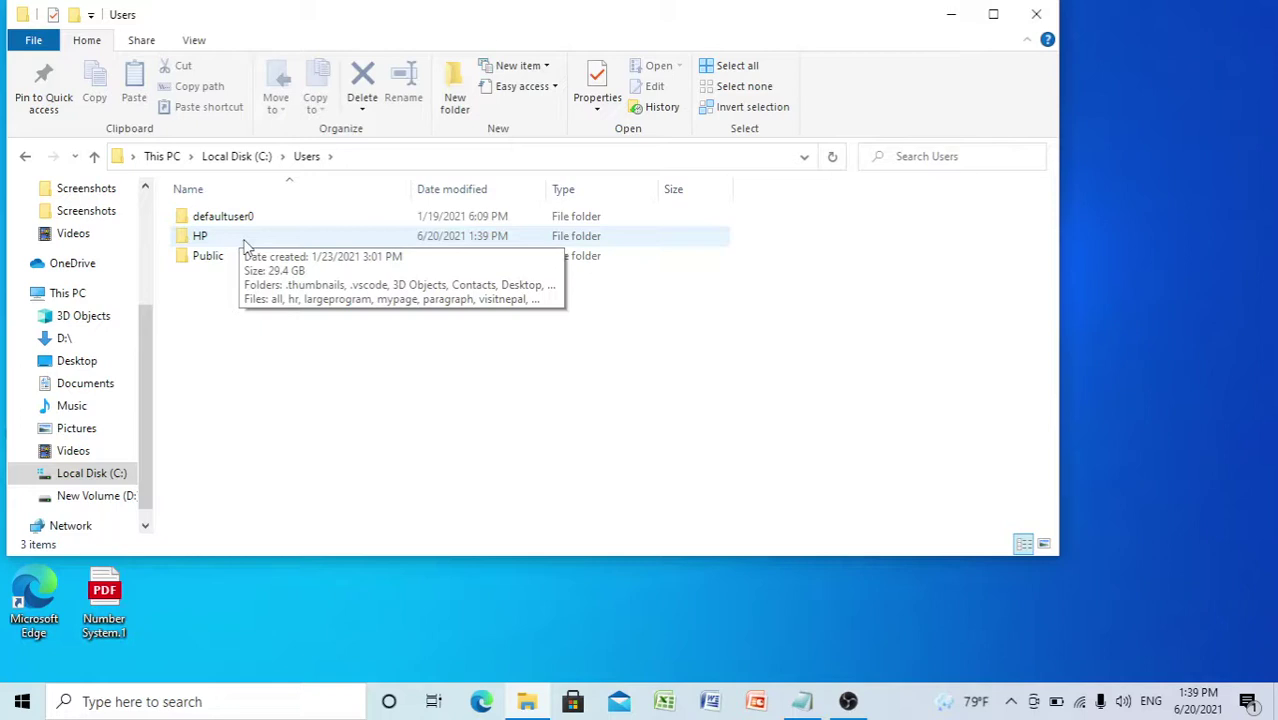
double_click(245, 242)
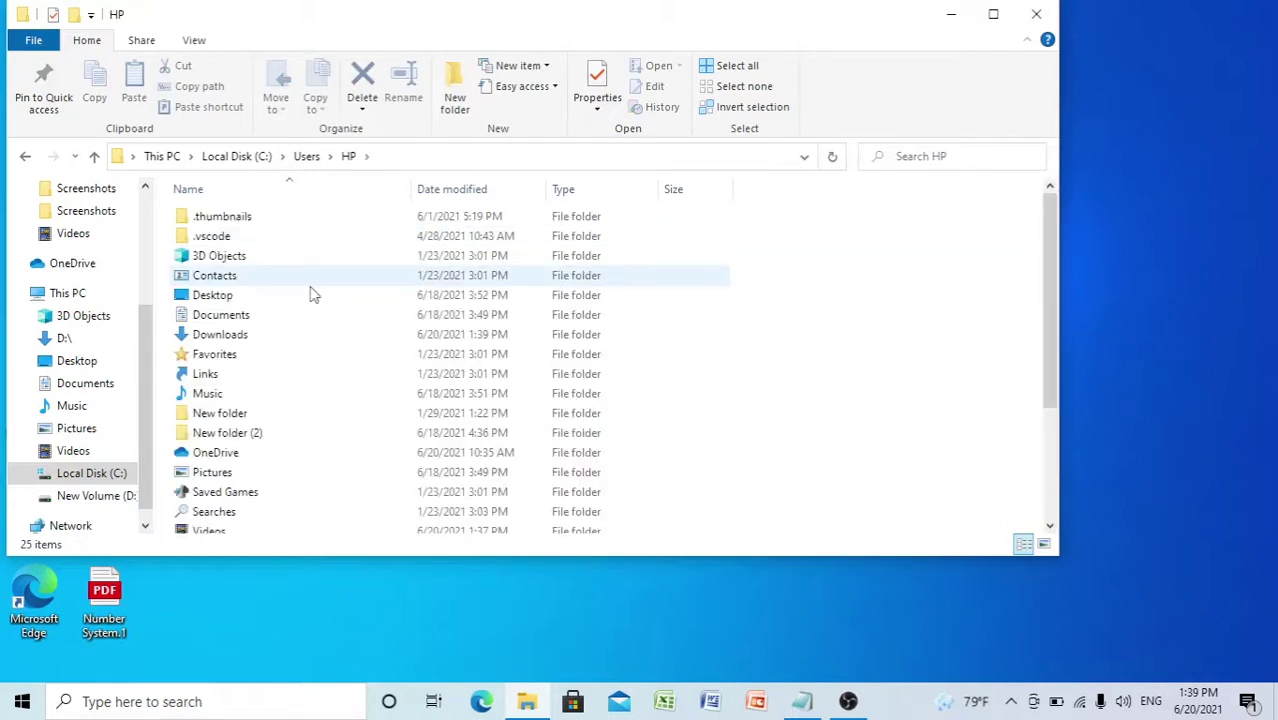
scroll(316, 299, down, 1)
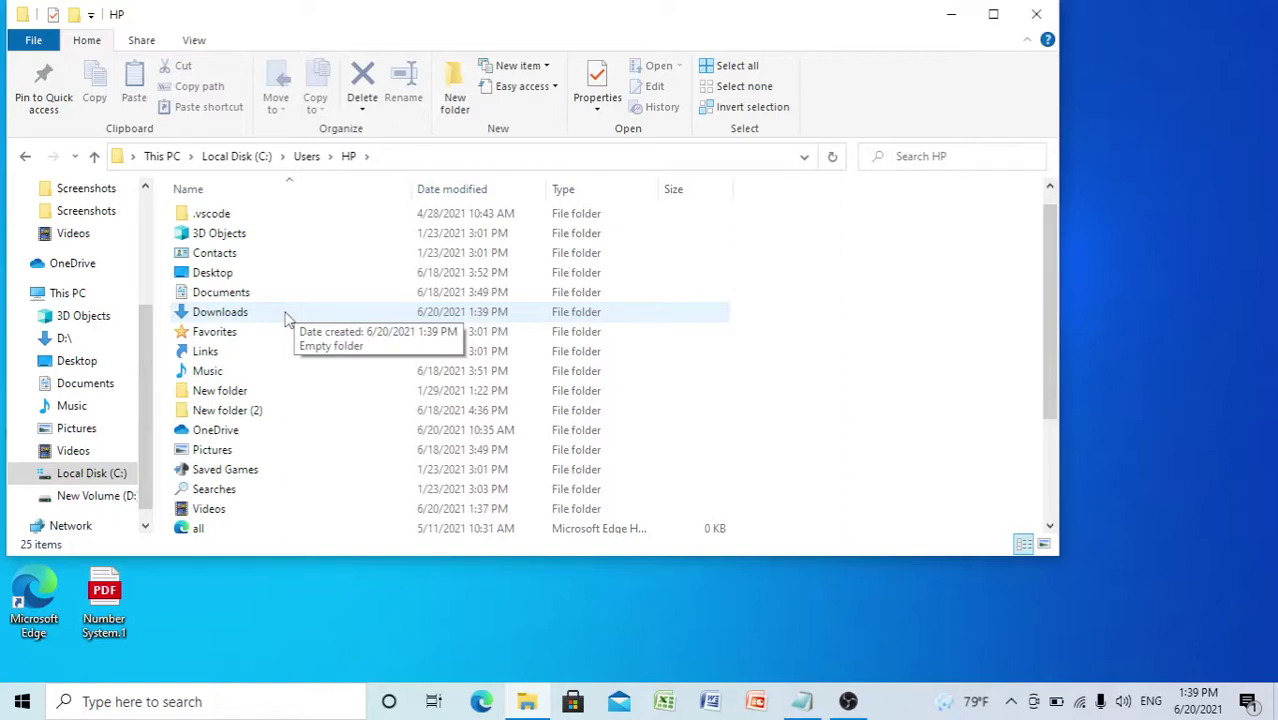
Cut the Downloads folder in C:\Users\HP
right_click(285, 318)
click(285, 318)
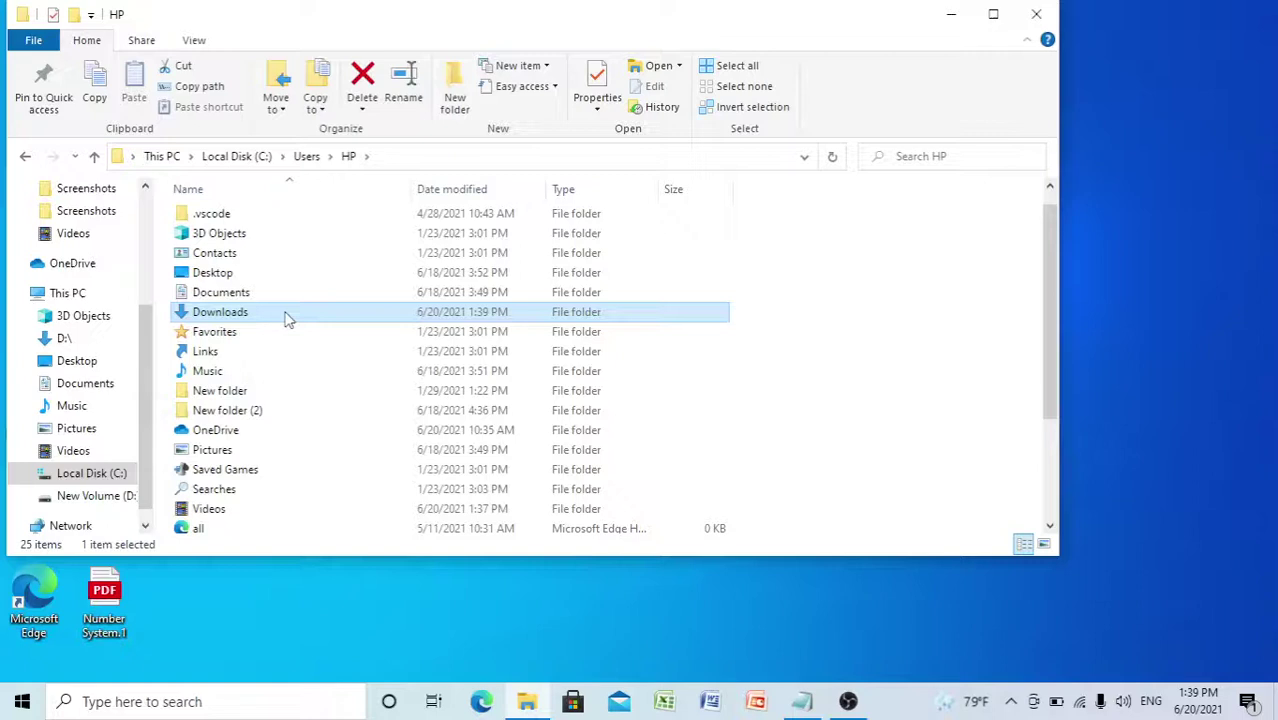
right_click(287, 318)
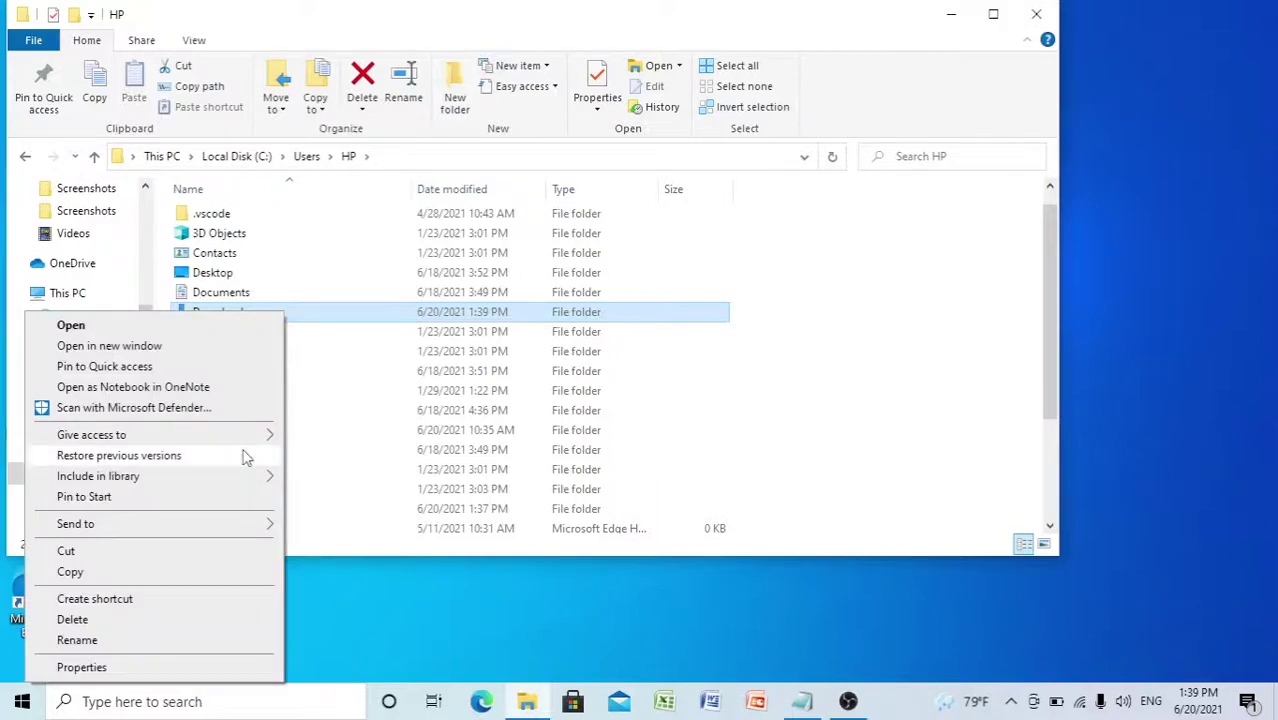
click(66, 551)
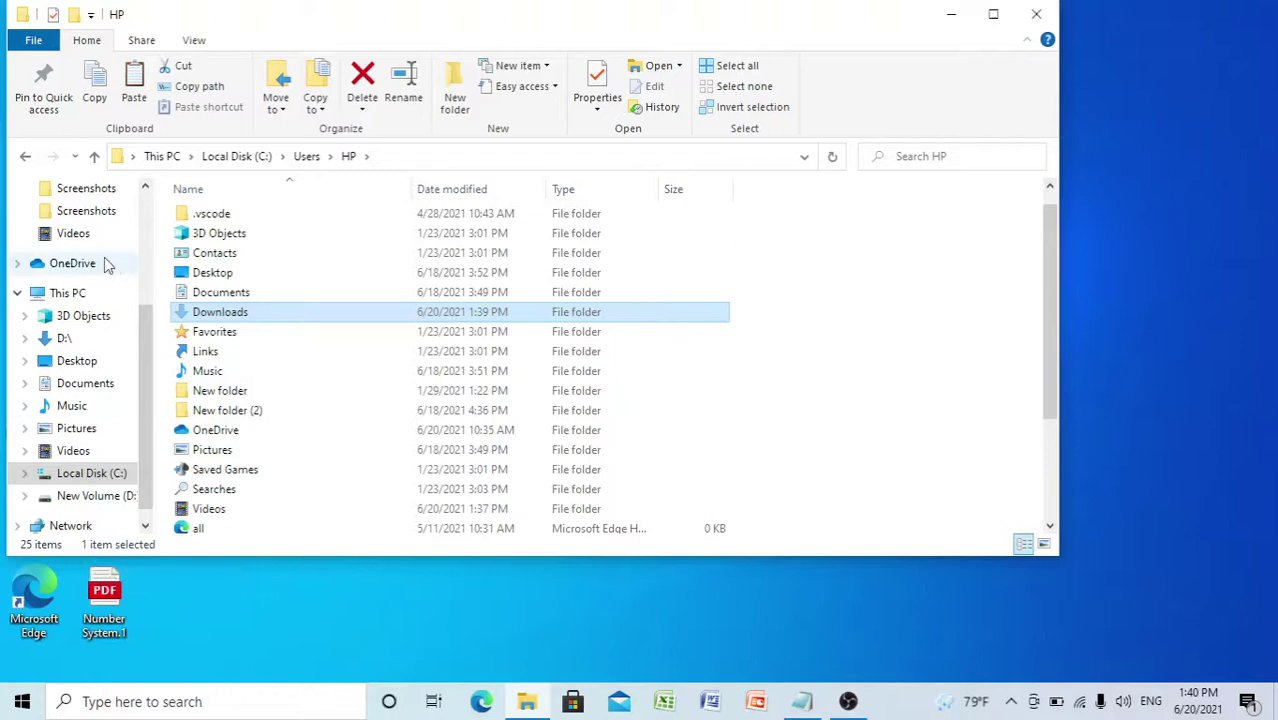
Return to Quick access and try to paste the cut Downloads folder into the D:\ folder, skipping the interrupted item
click(26, 158)
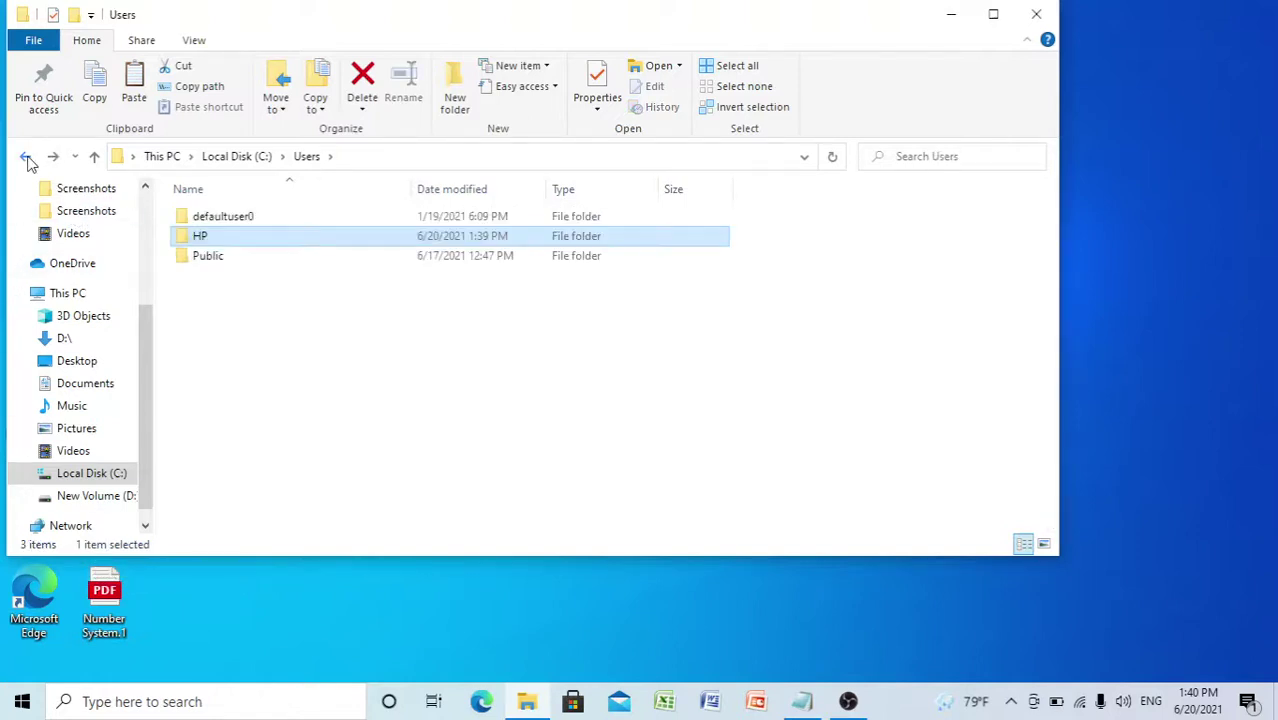
click(26, 158)
click(26, 158)
click(26, 158)
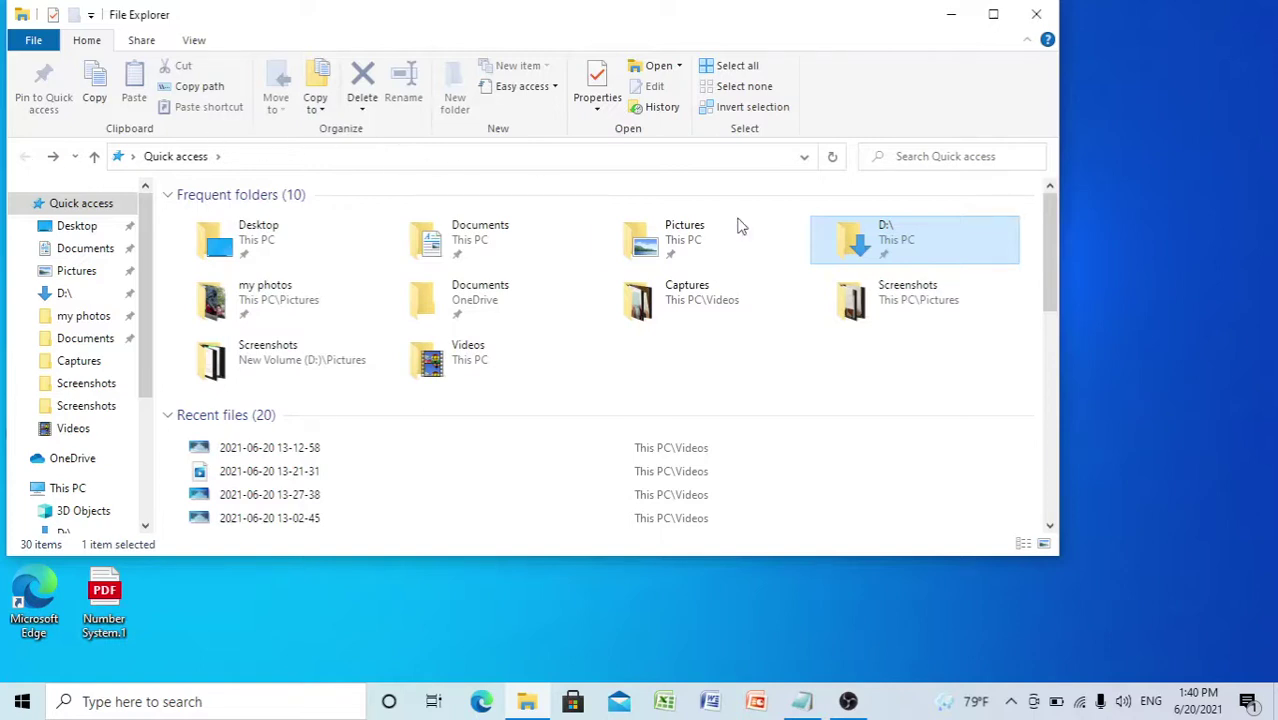
right_click(886, 241)
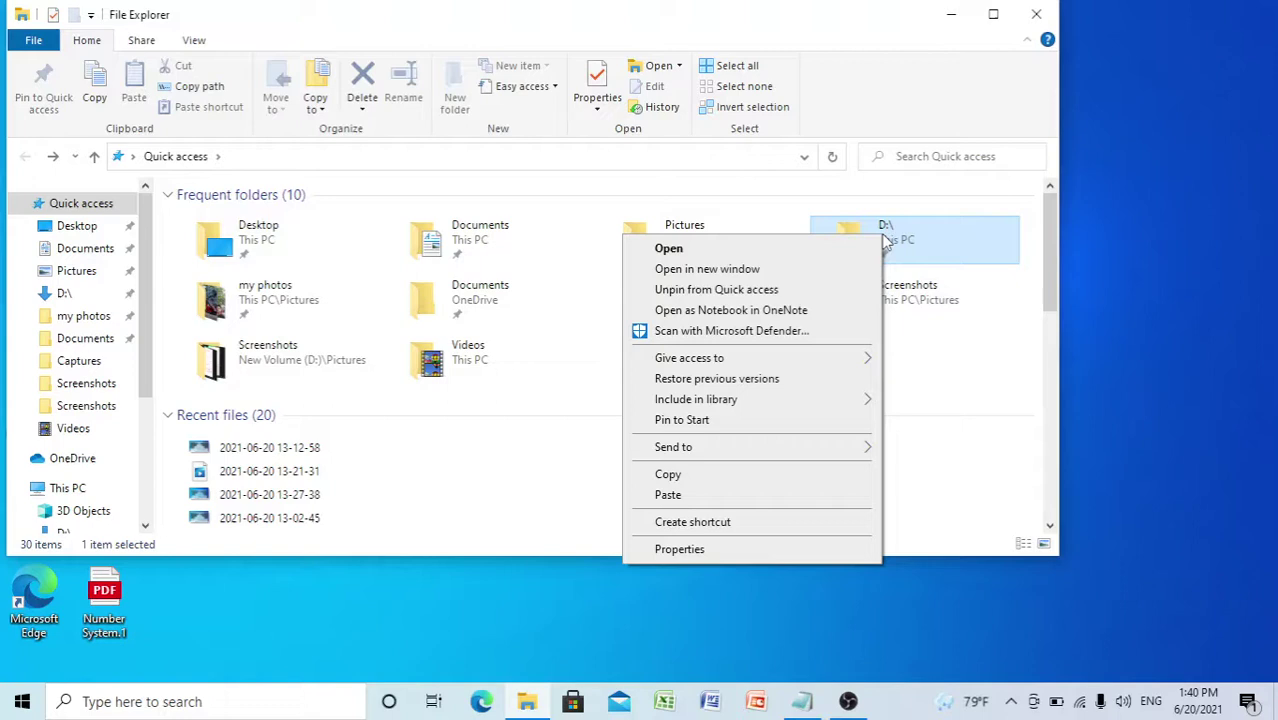
click(668, 495)
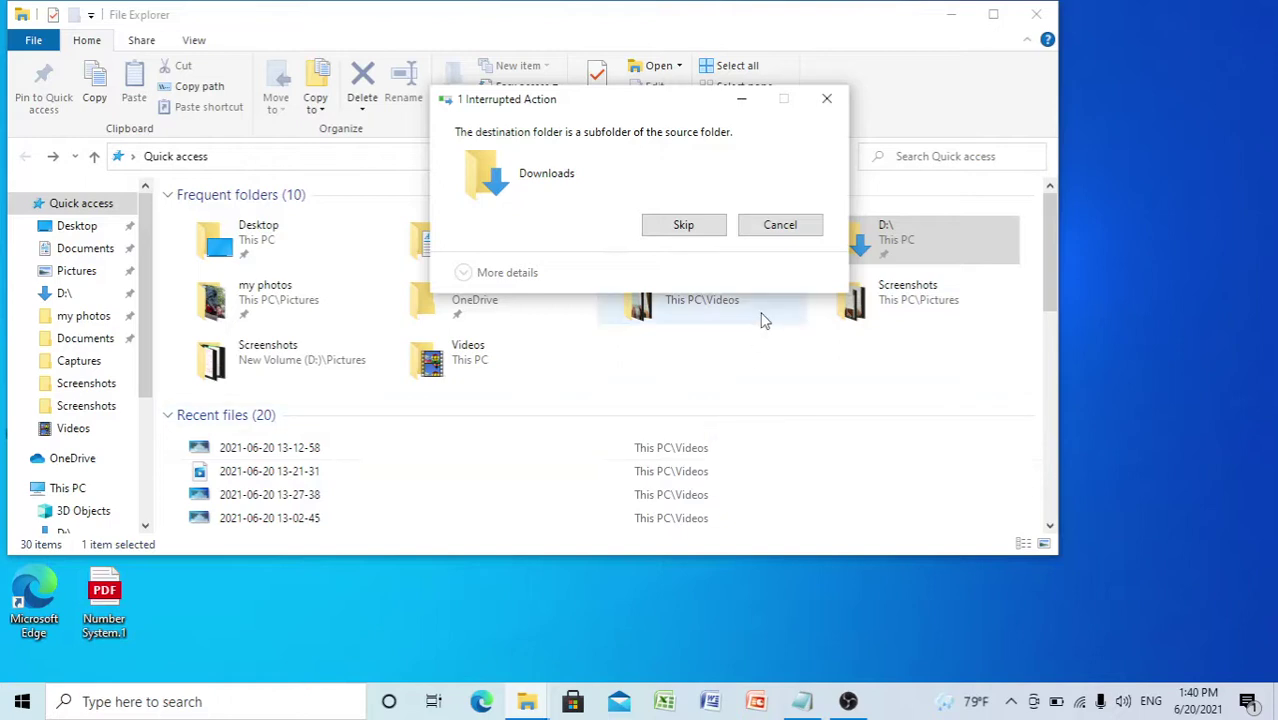
click(684, 225)
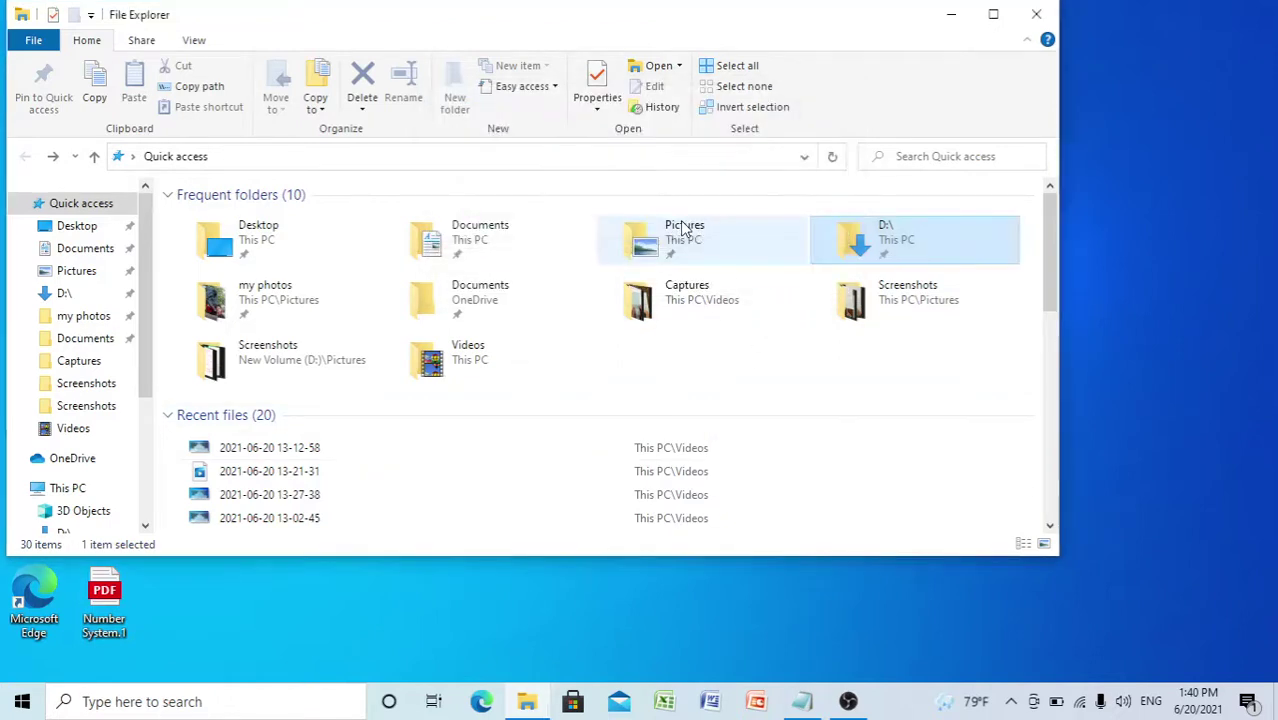
Close File Explorer and reopen it through a search for "file explorer" to refresh the Quick access folders
click(1040, 16)
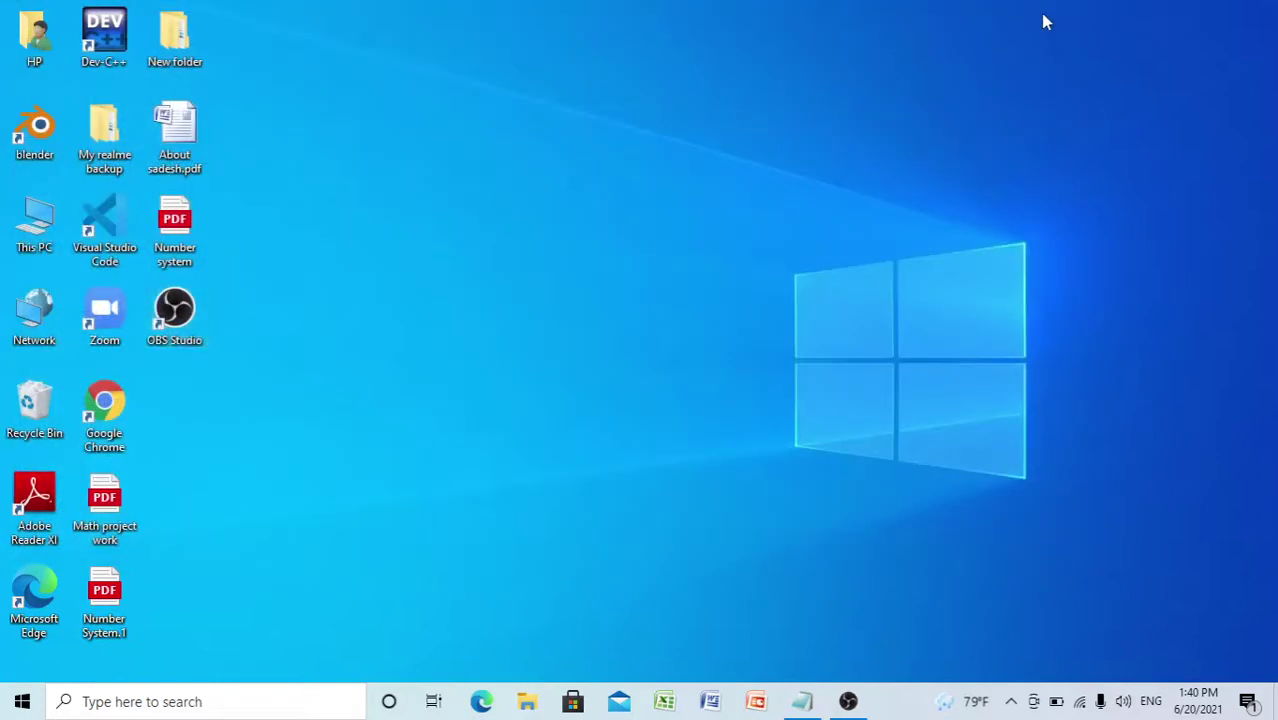
key(super)
text(fo)
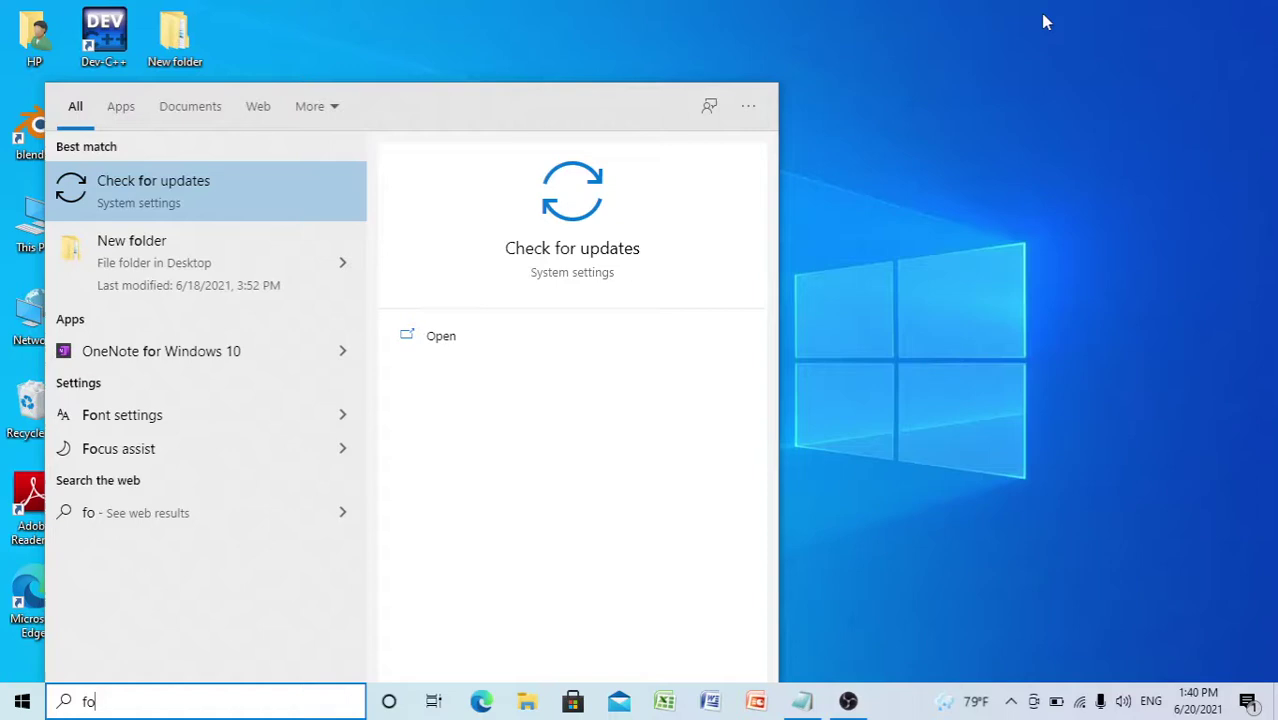
key(BackSpace)
text(ix)
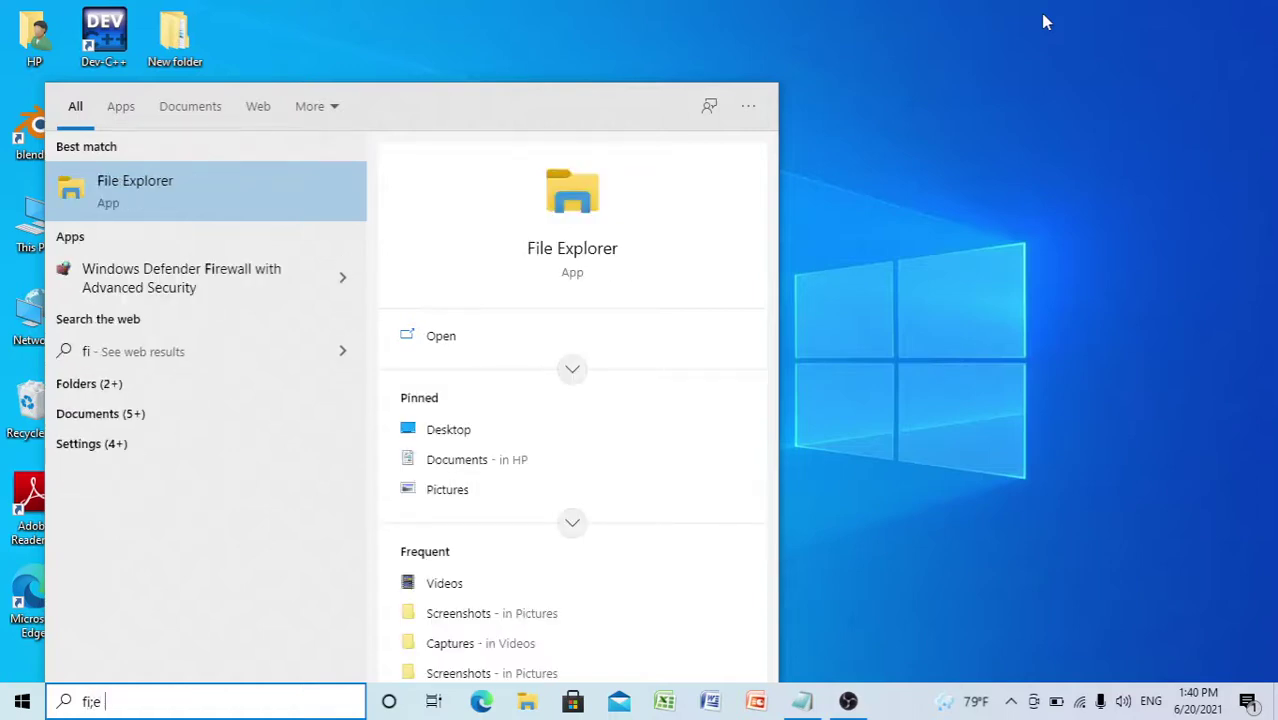
key(BackSpace)
text(le e)
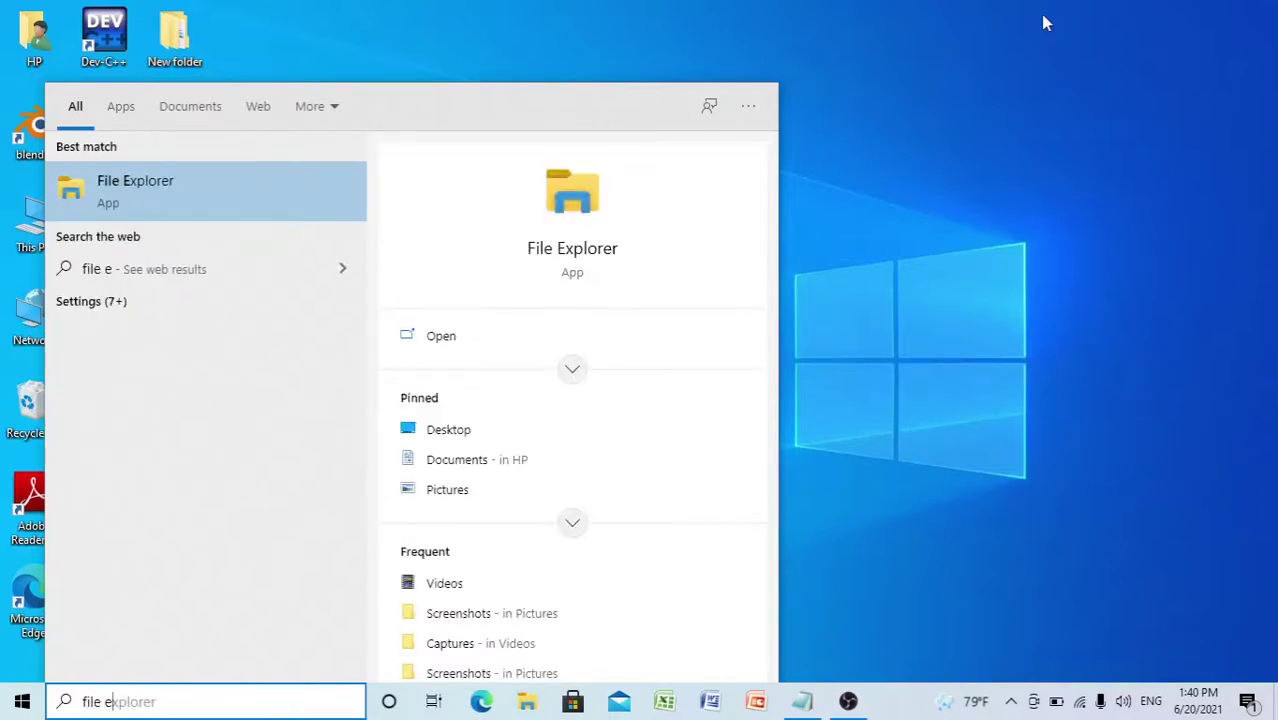
text(xplorer)
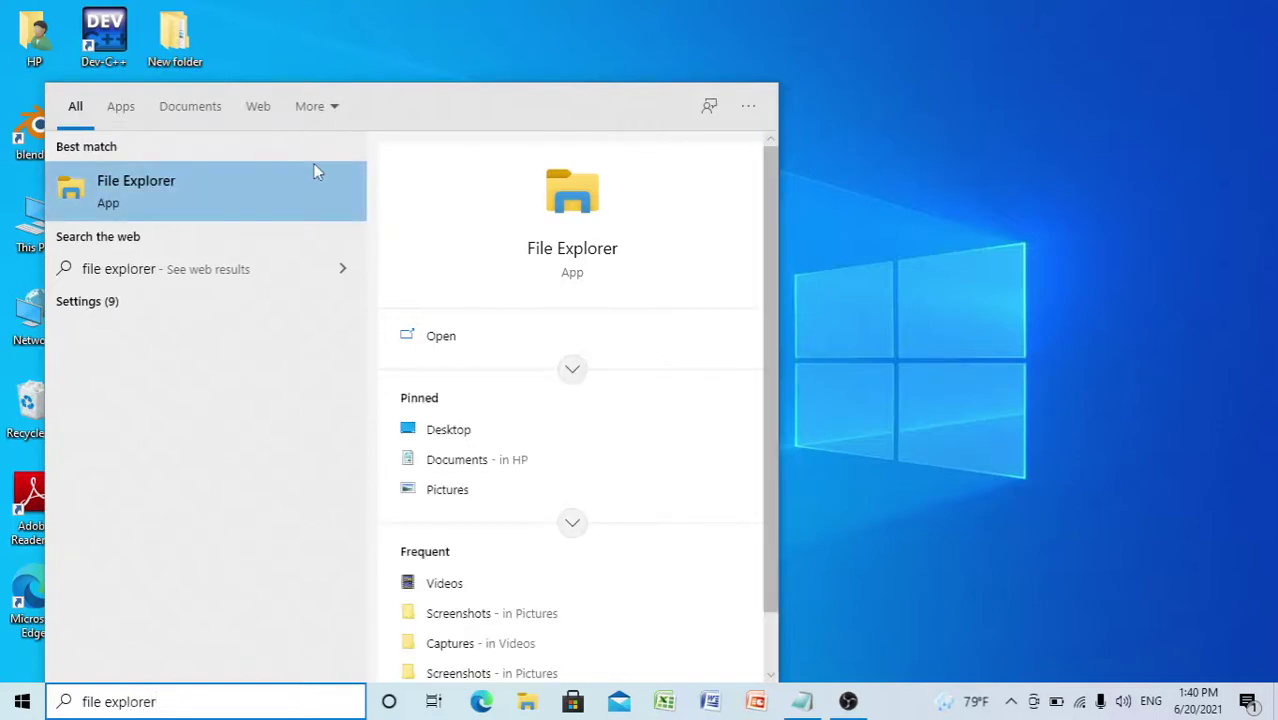
click(291, 178)
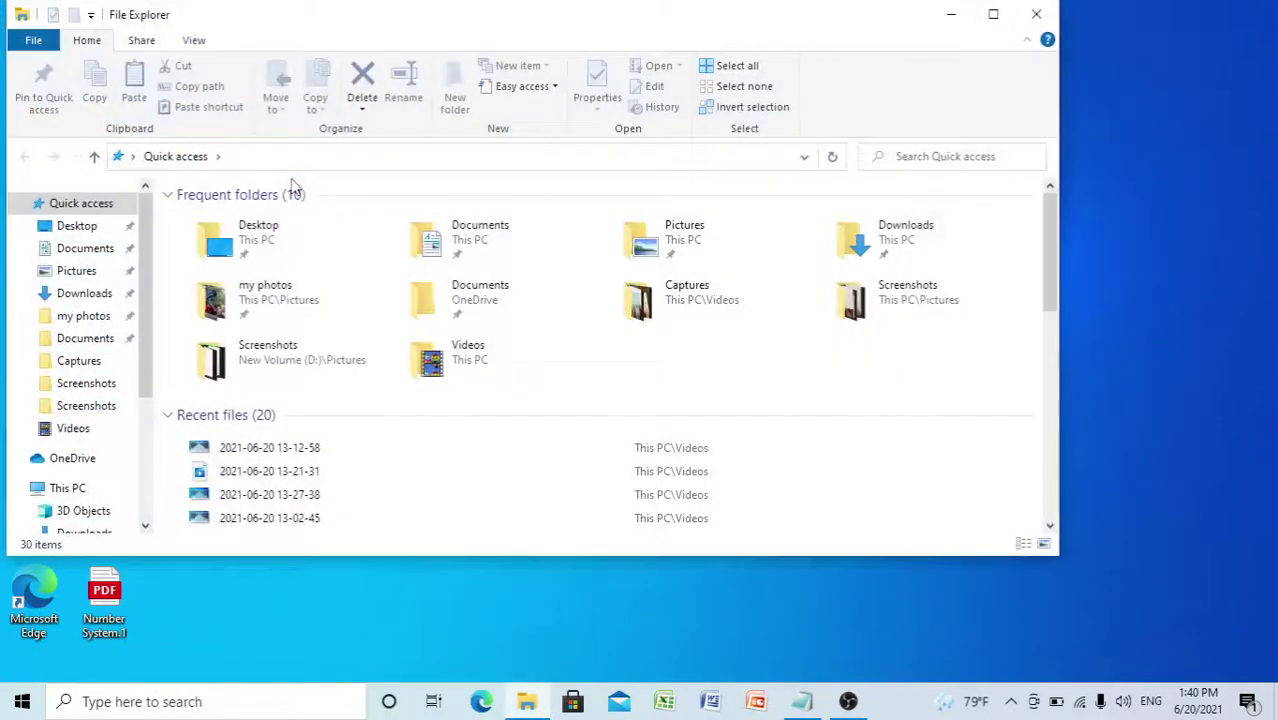